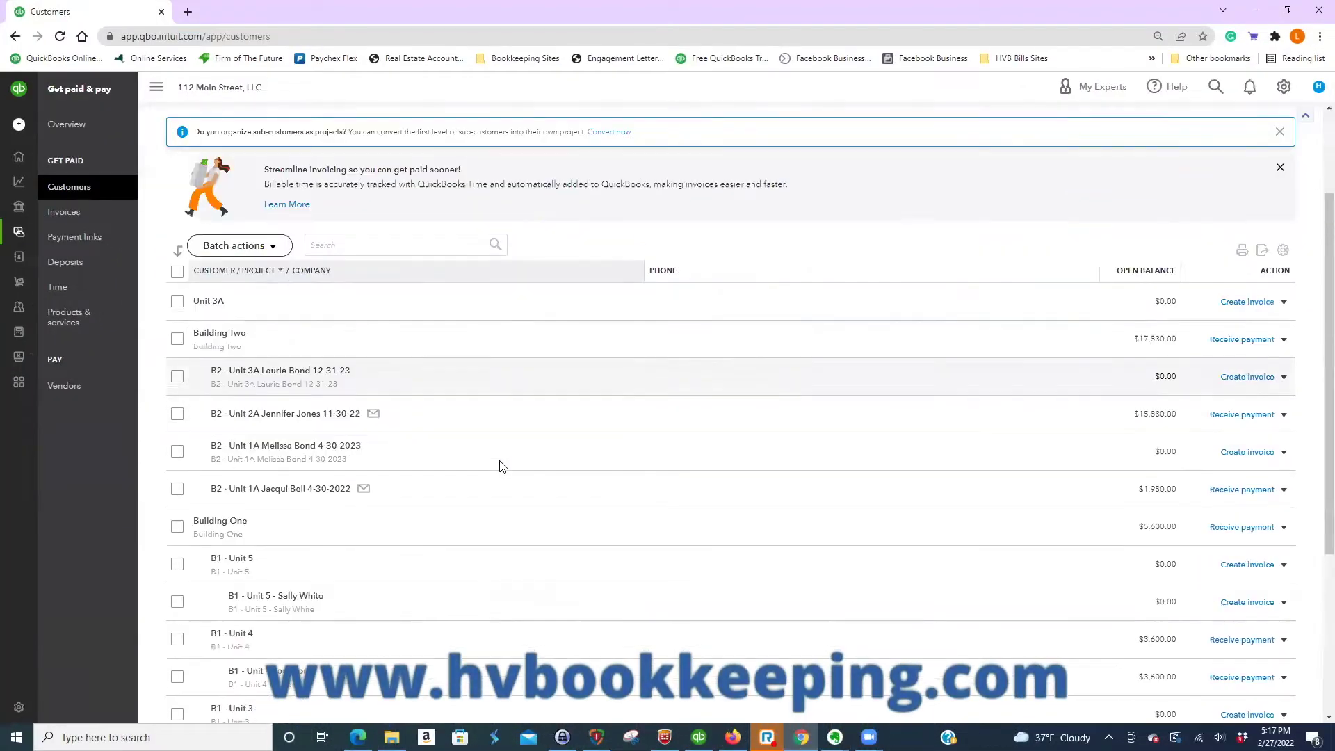
# - Open the B2 - Unit 2A tenant's customer record from the Customers list
pyautogui.click(265, 417)
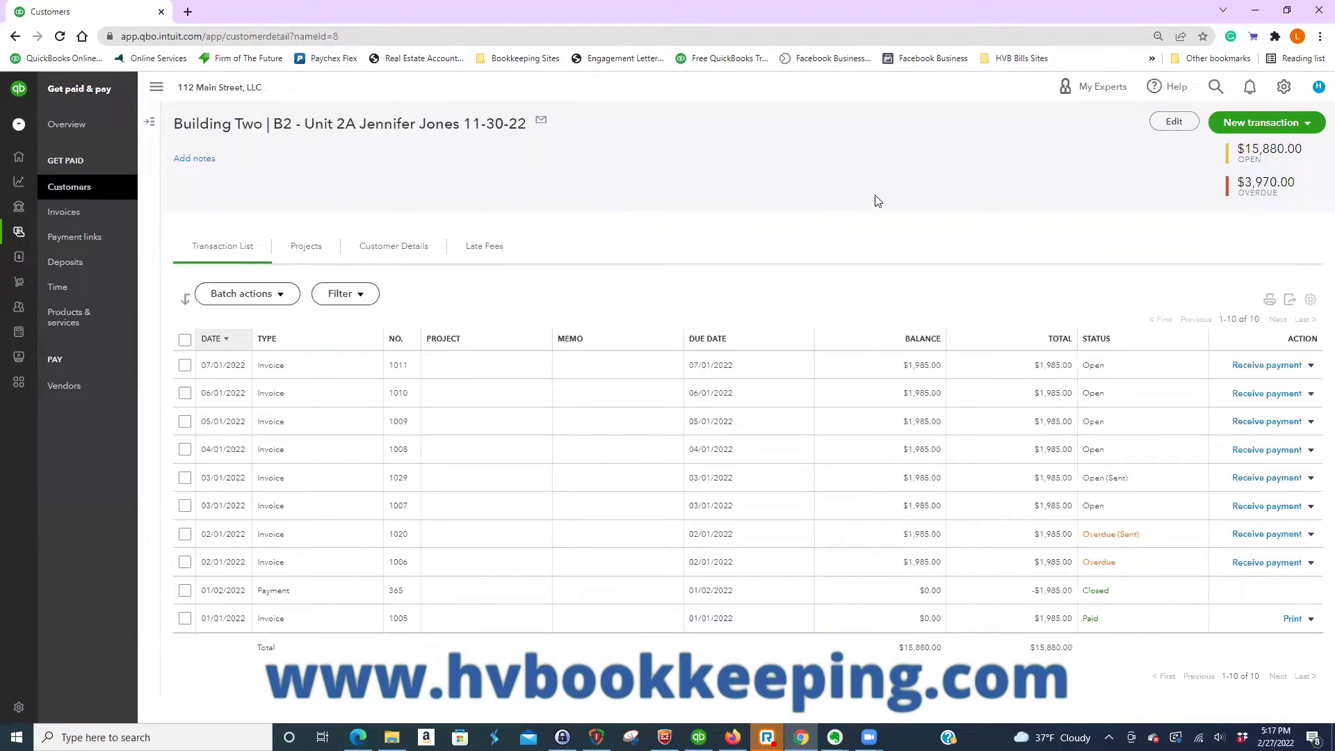
# - Show the customer list, review the B1 - Unit 2 tenant's transactions, then return to B2 - Unit 2A
pyautogui.click(150, 125)
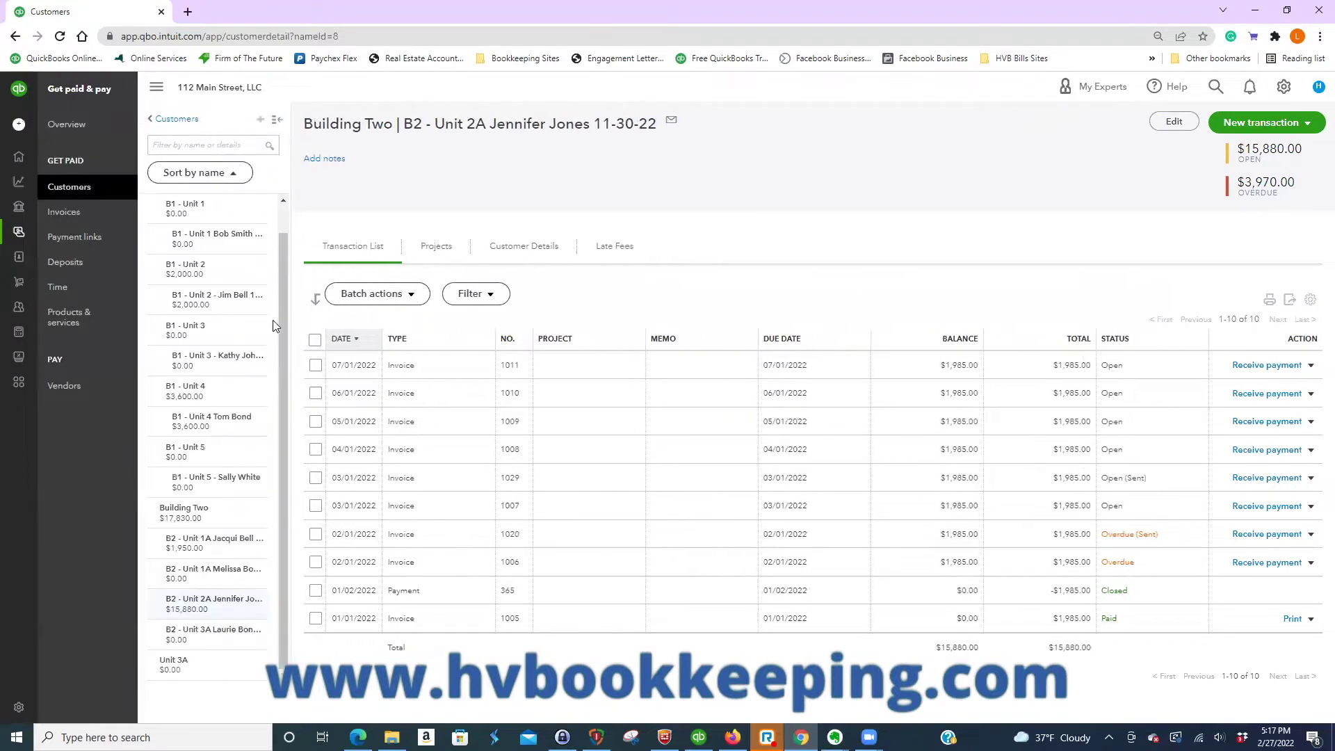
pyautogui.scroll(2, 264, 336)
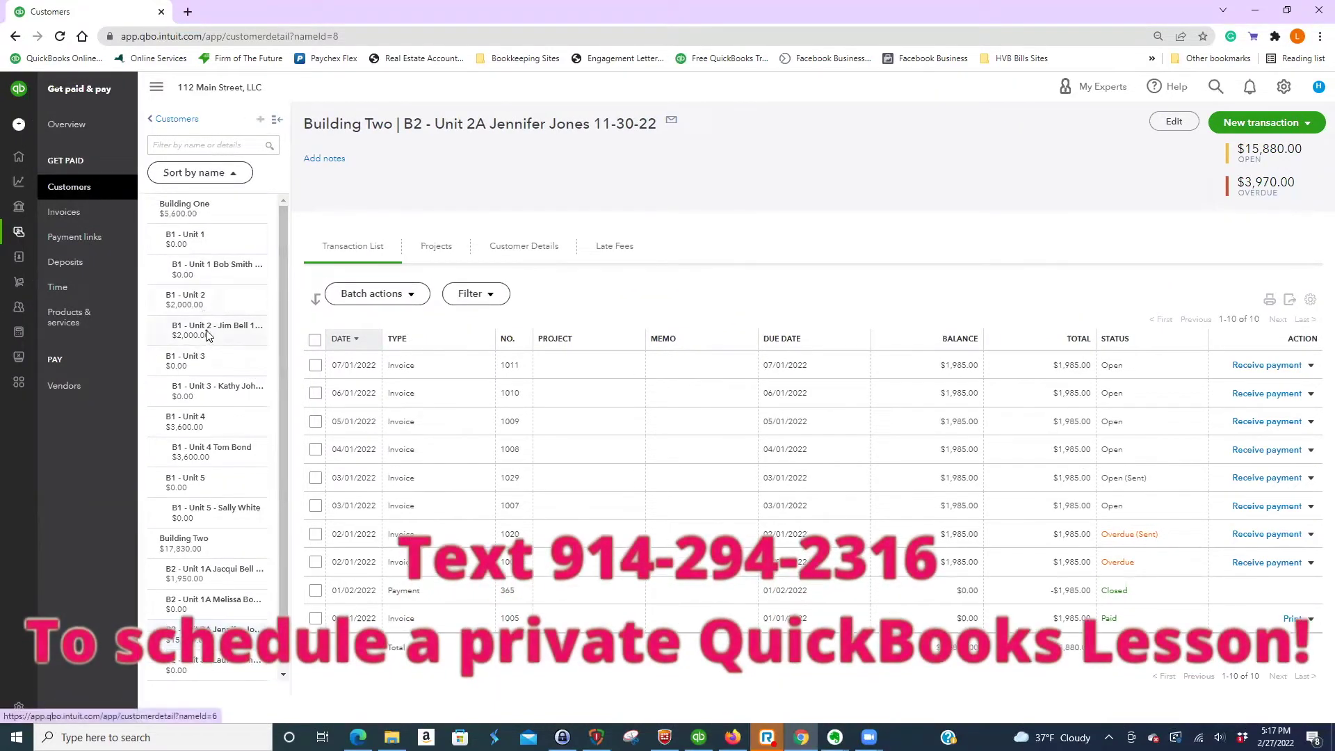
pyautogui.click(206, 332)
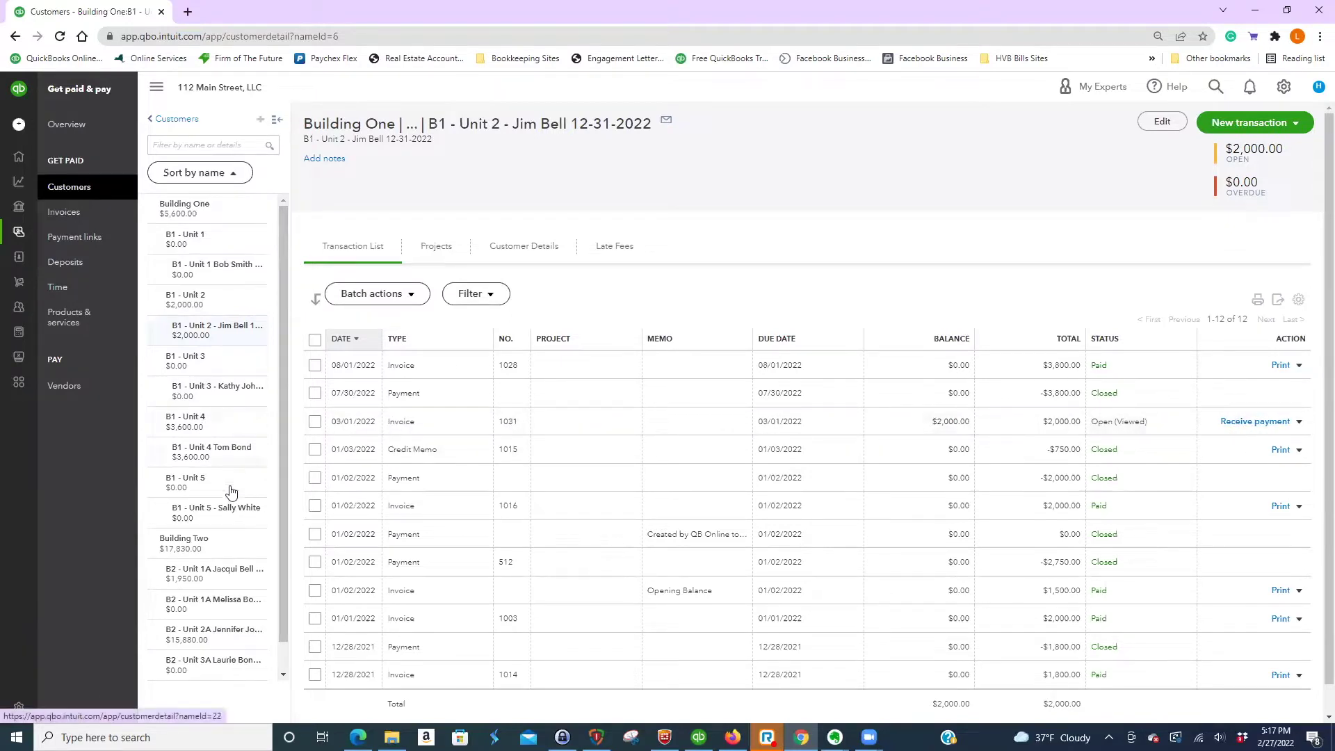
pyautogui.click(221, 630)
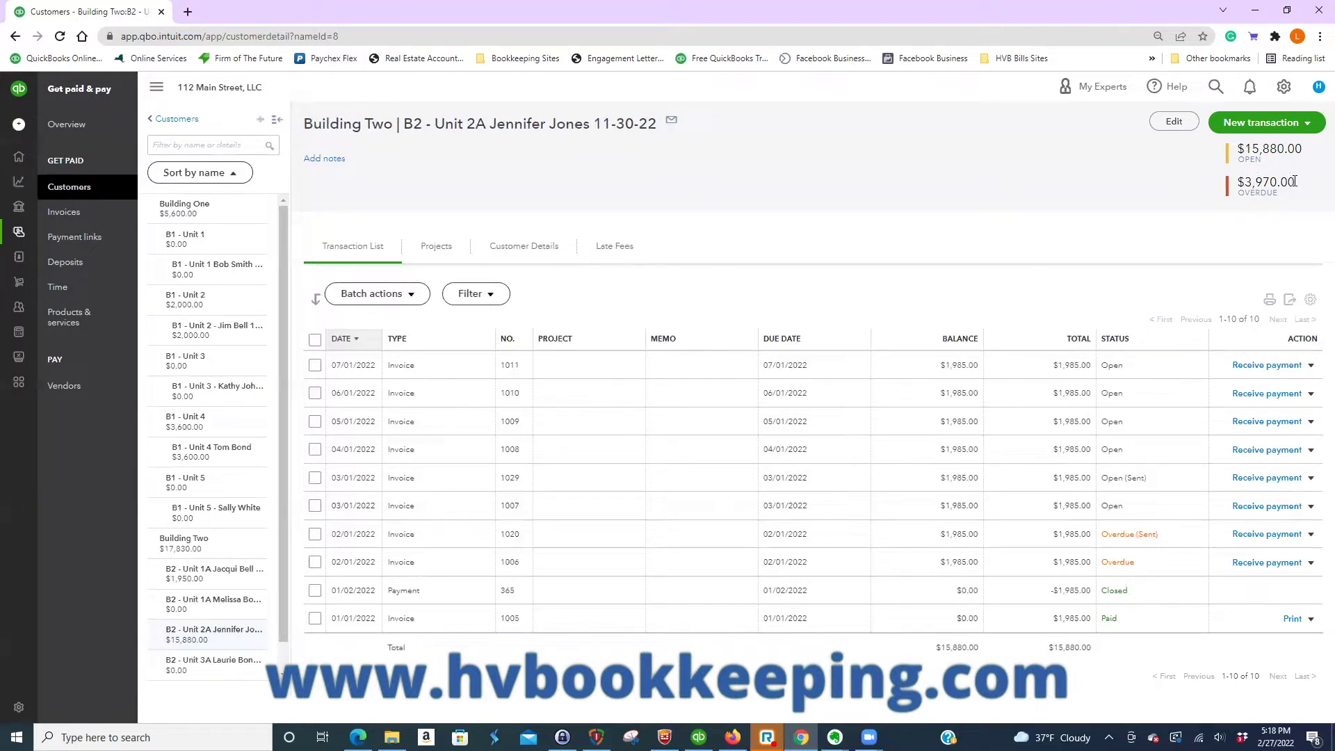
# - Start a new transaction for the B2 - Unit 2A tenant
pyautogui.click(1306, 124)
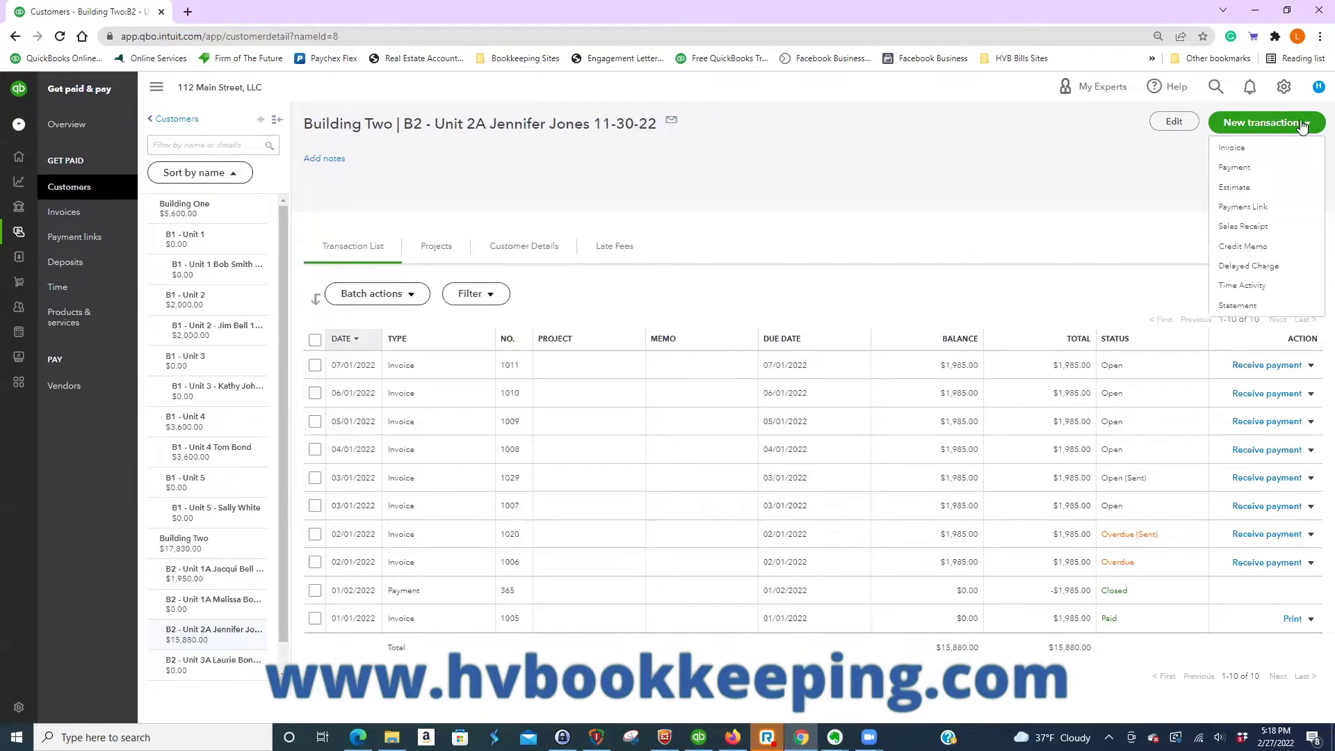
# - Record a 3500 check payment from the Unit 2A tenant deposited to Chase Checking
pyautogui.click(1230, 174)
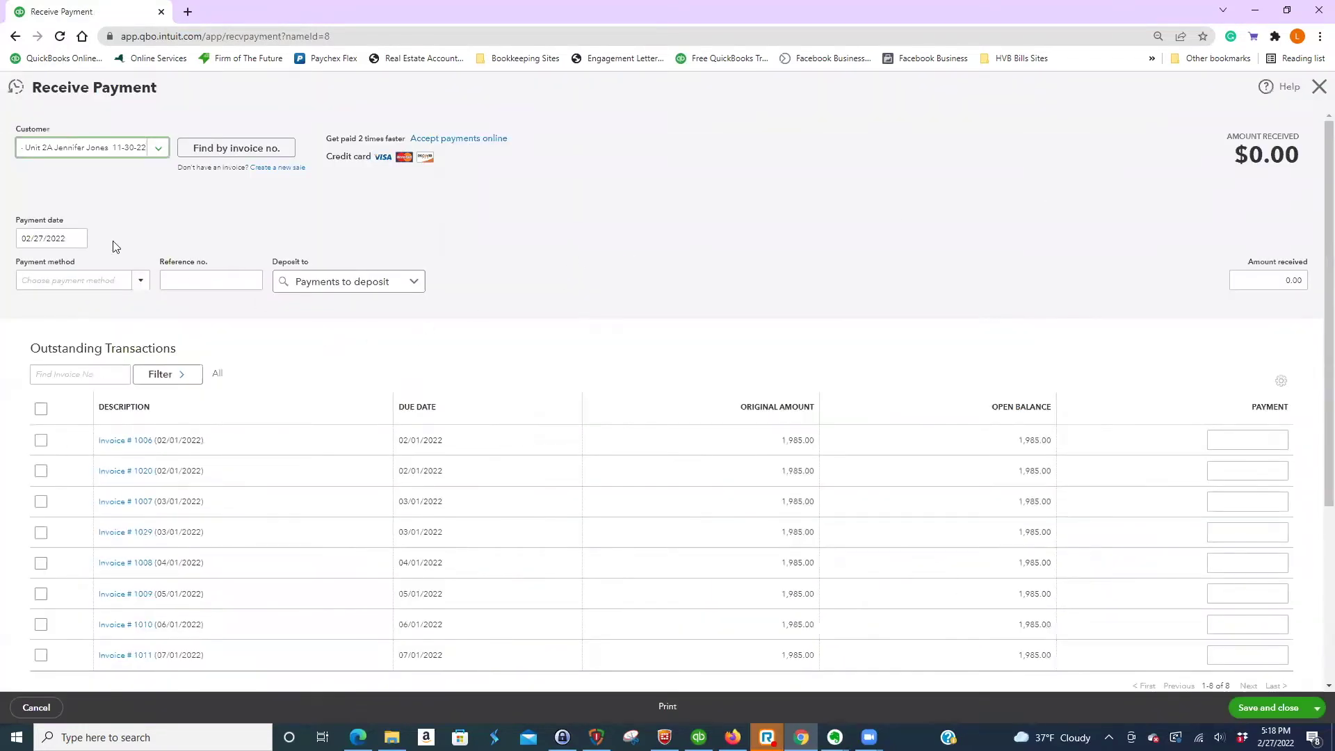
pyautogui.click(140, 280)
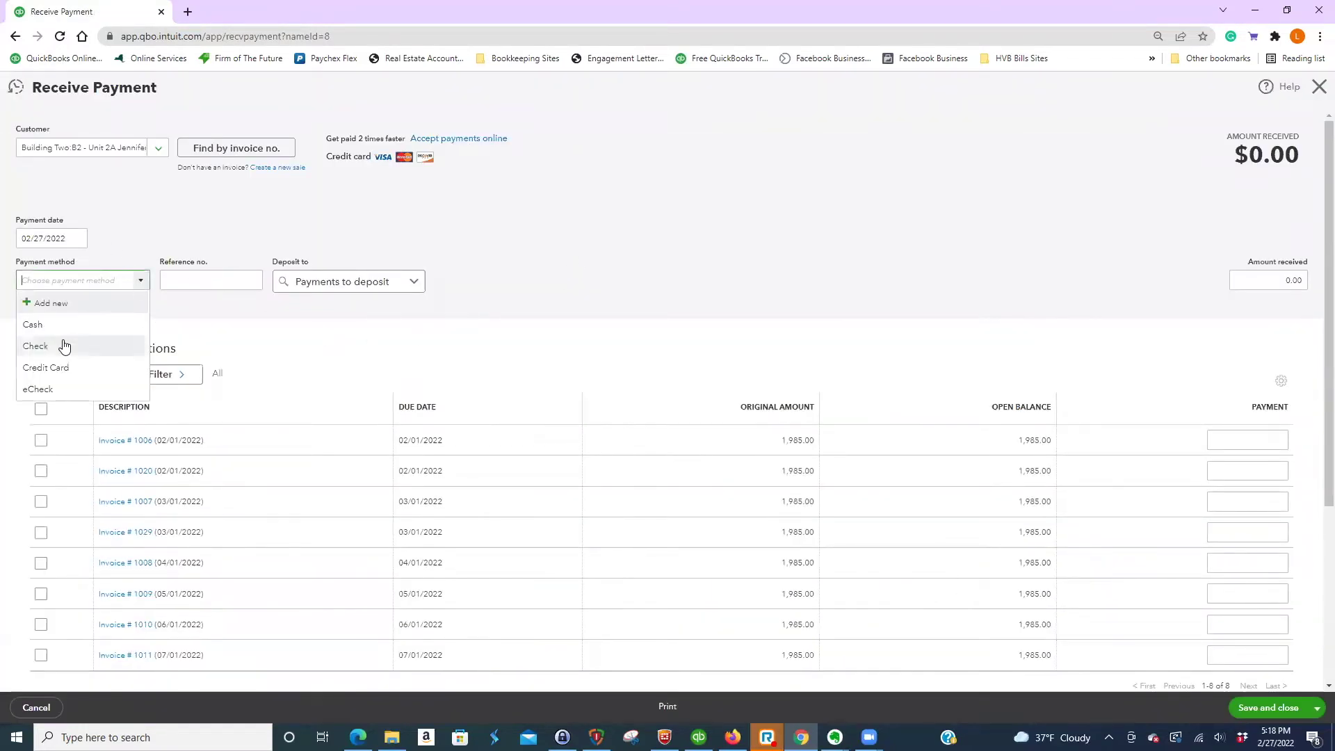
pyautogui.click(64, 346)
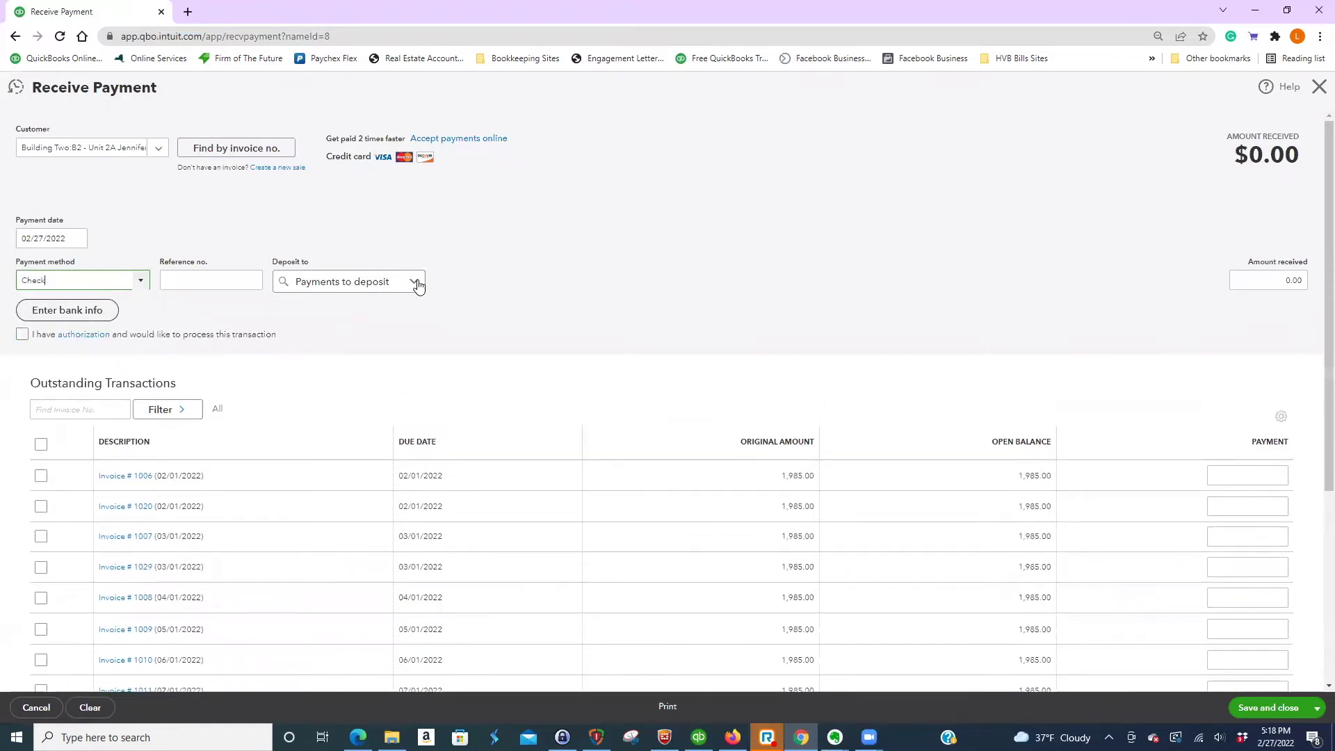
pyautogui.click(416, 282)
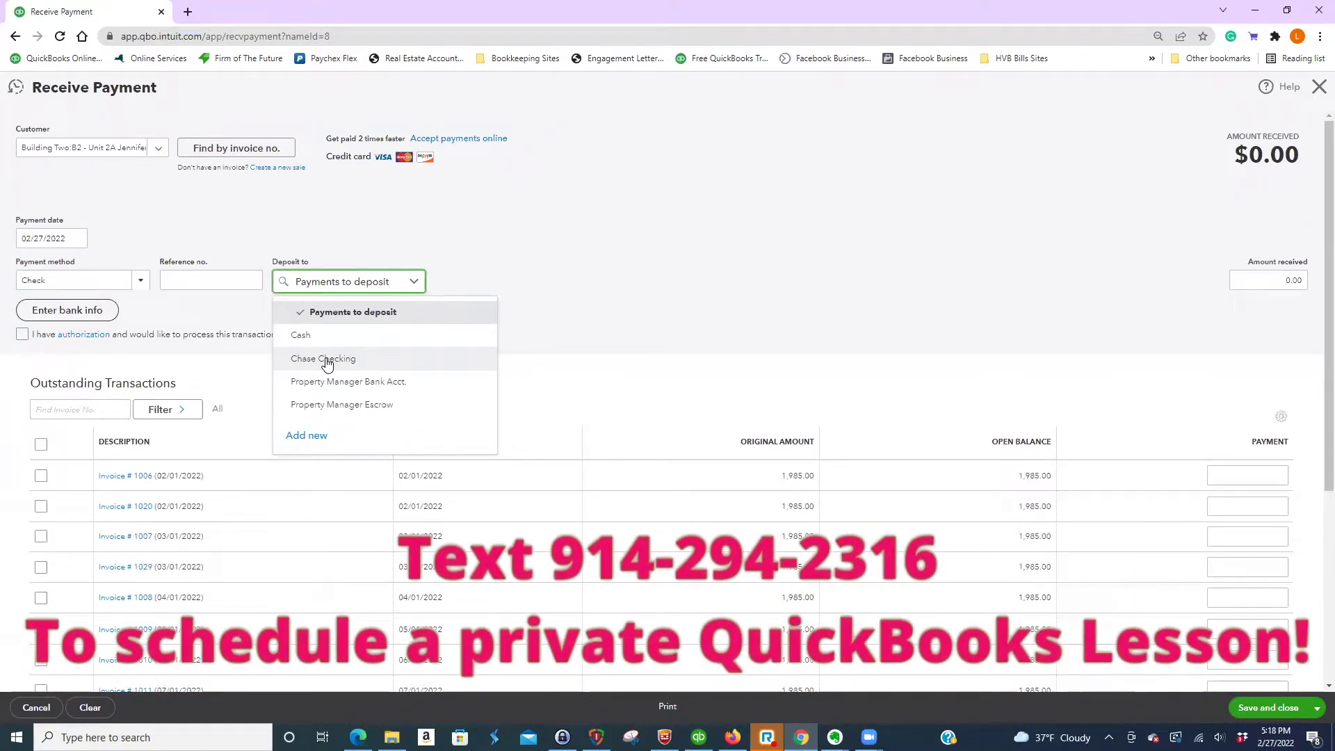
pyautogui.click(327, 362)
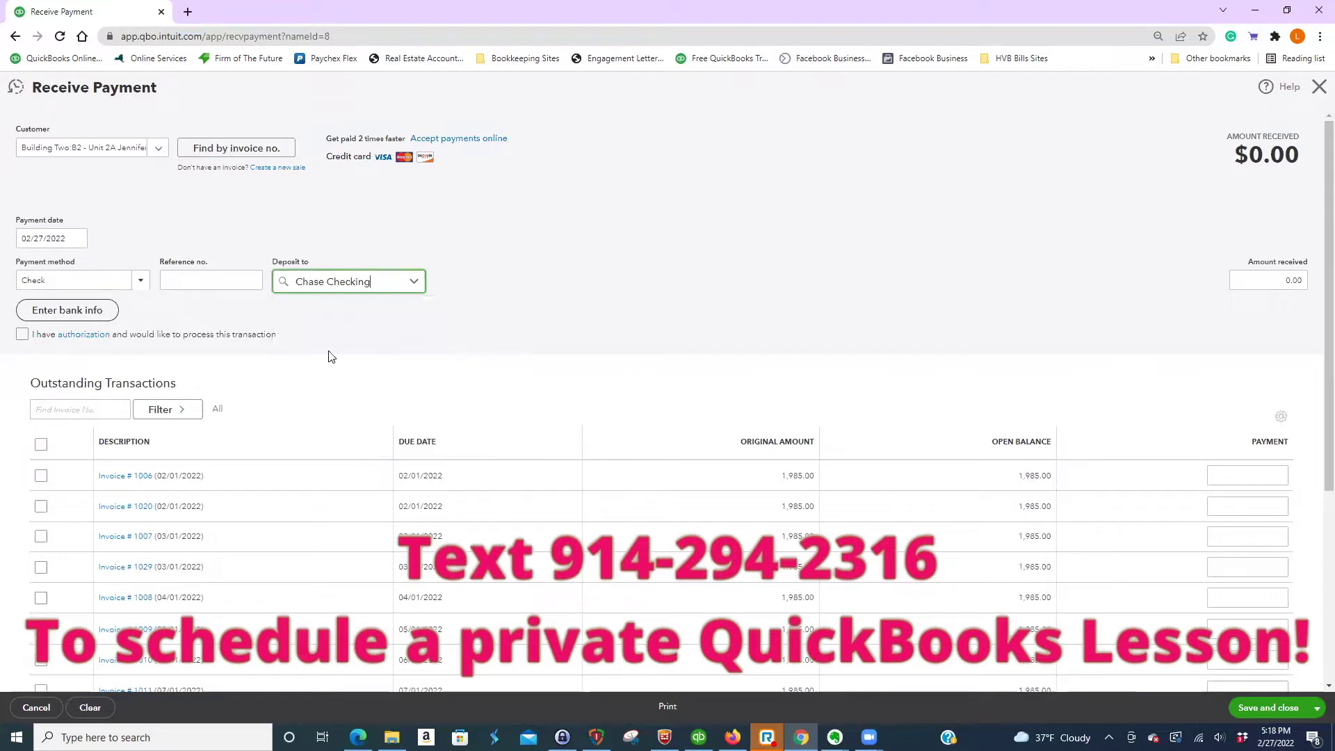
pyautogui.scroll(-2, 501, 306)
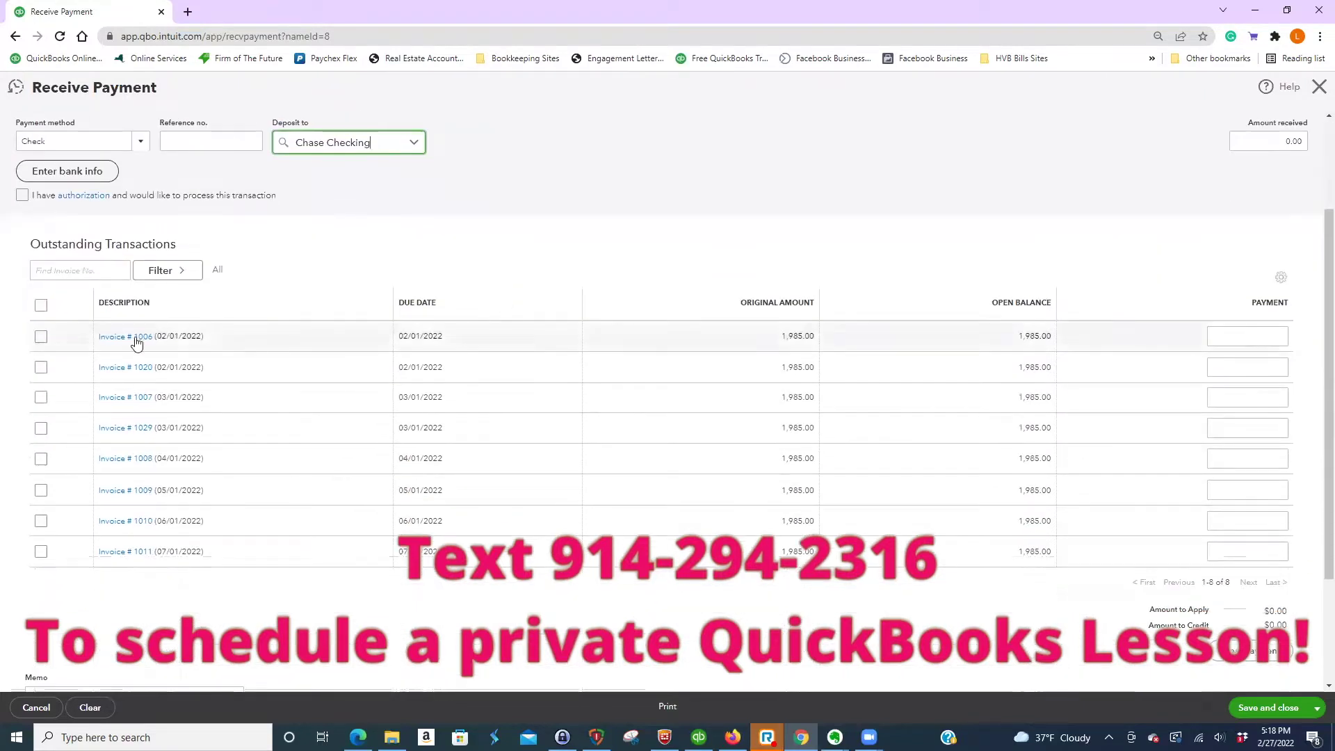
pyautogui.scroll(2, 1182, 264)
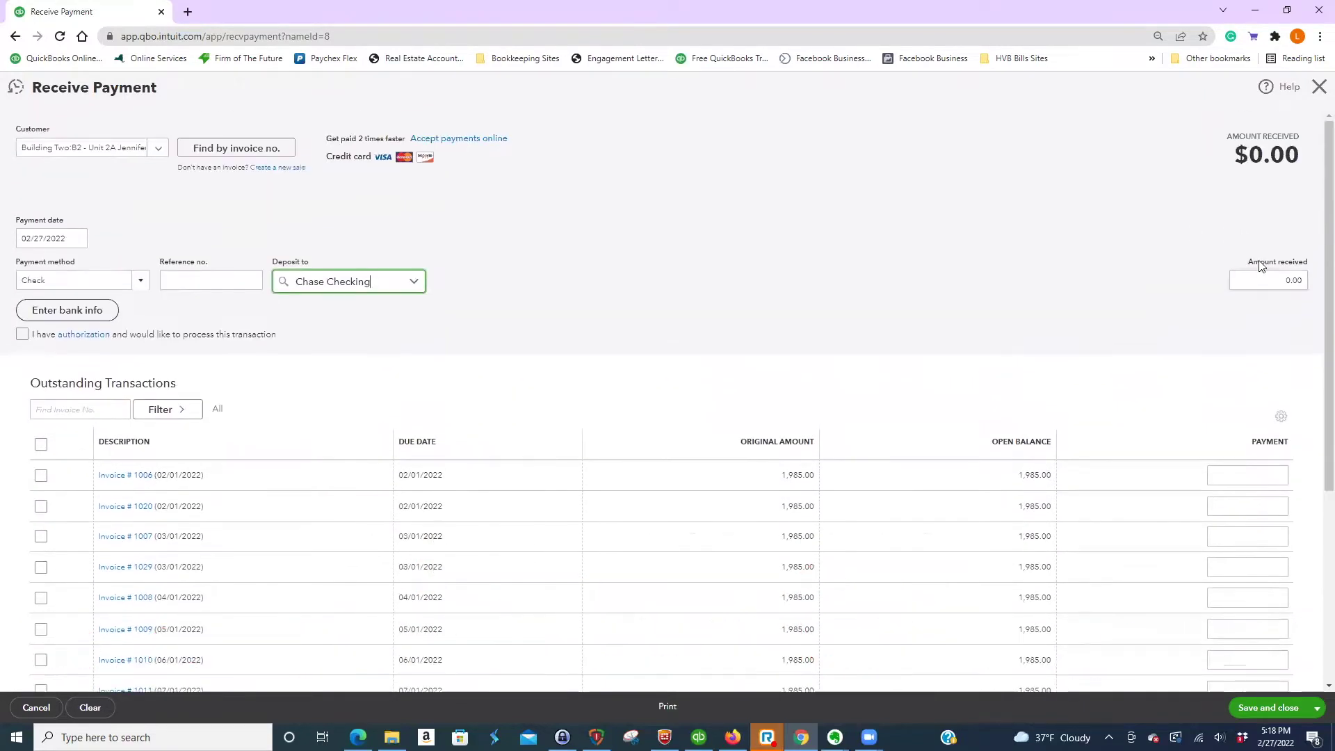
pyautogui.click(1313, 281)
pyautogui.write('3500')
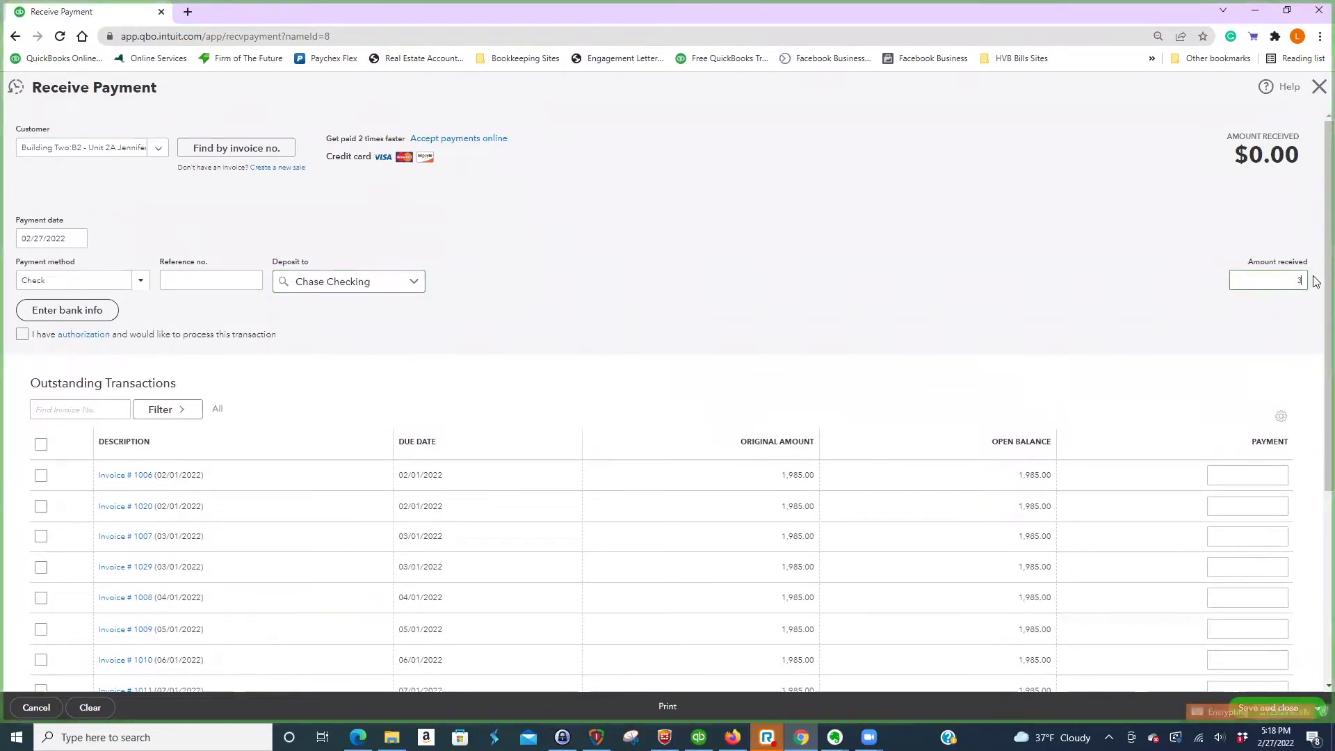
# - Let the 3,500.00 auto-apply to the invoices, review it, and clear invoice 1006's applied amount
pyautogui.click(816, 276)
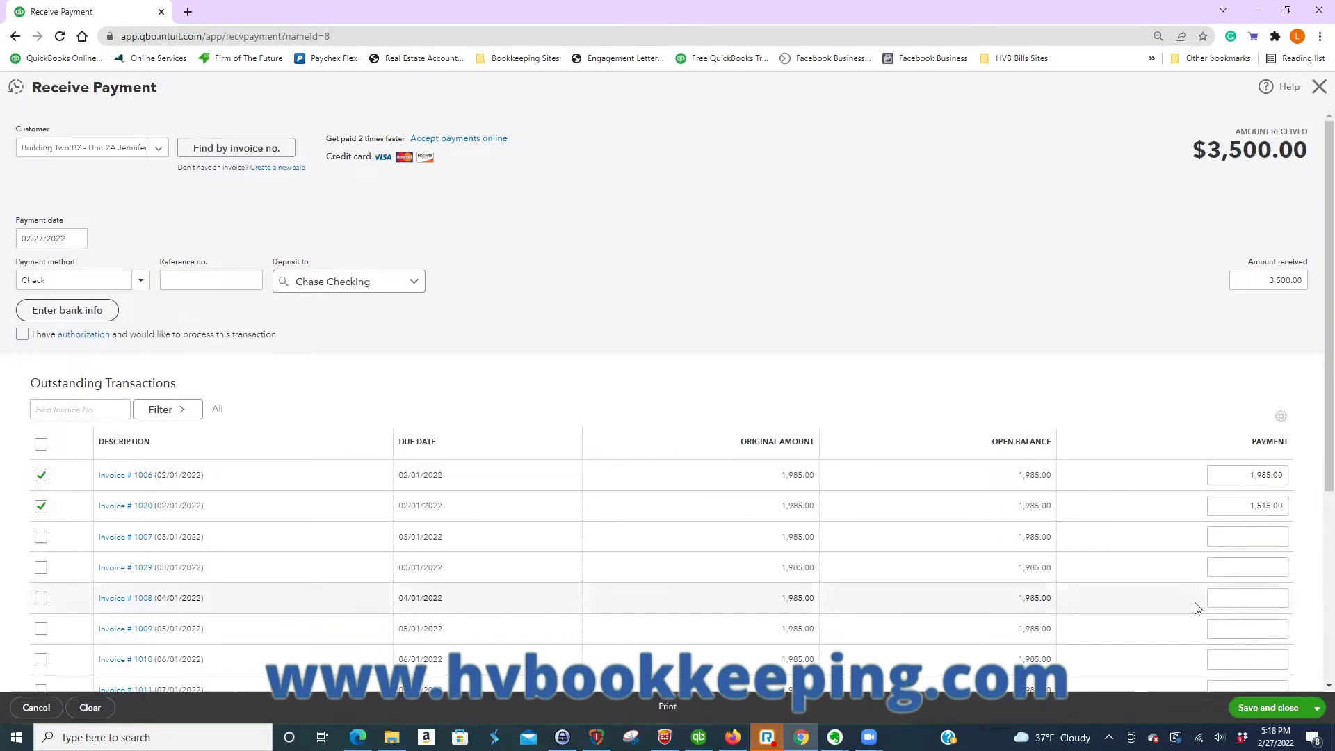
pyautogui.scroll(-2, 1194, 600)
pyautogui.scroll(1, 1195, 579)
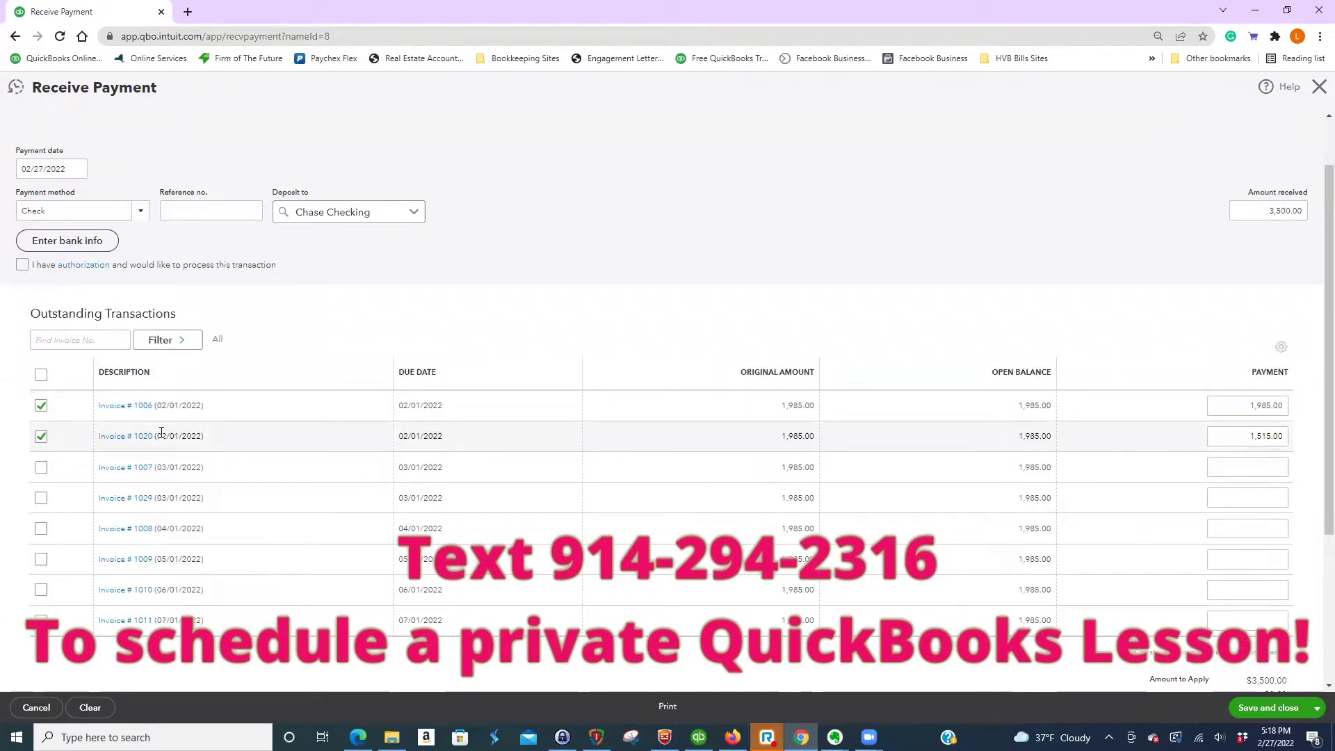
pyautogui.click(41, 405)
# - Apply $1,985 to invoice 1007 and $1,515 to invoice 1006, save, then open B2 - Unit 1A
pyautogui.click(41, 434)
pyautogui.click(41, 468)
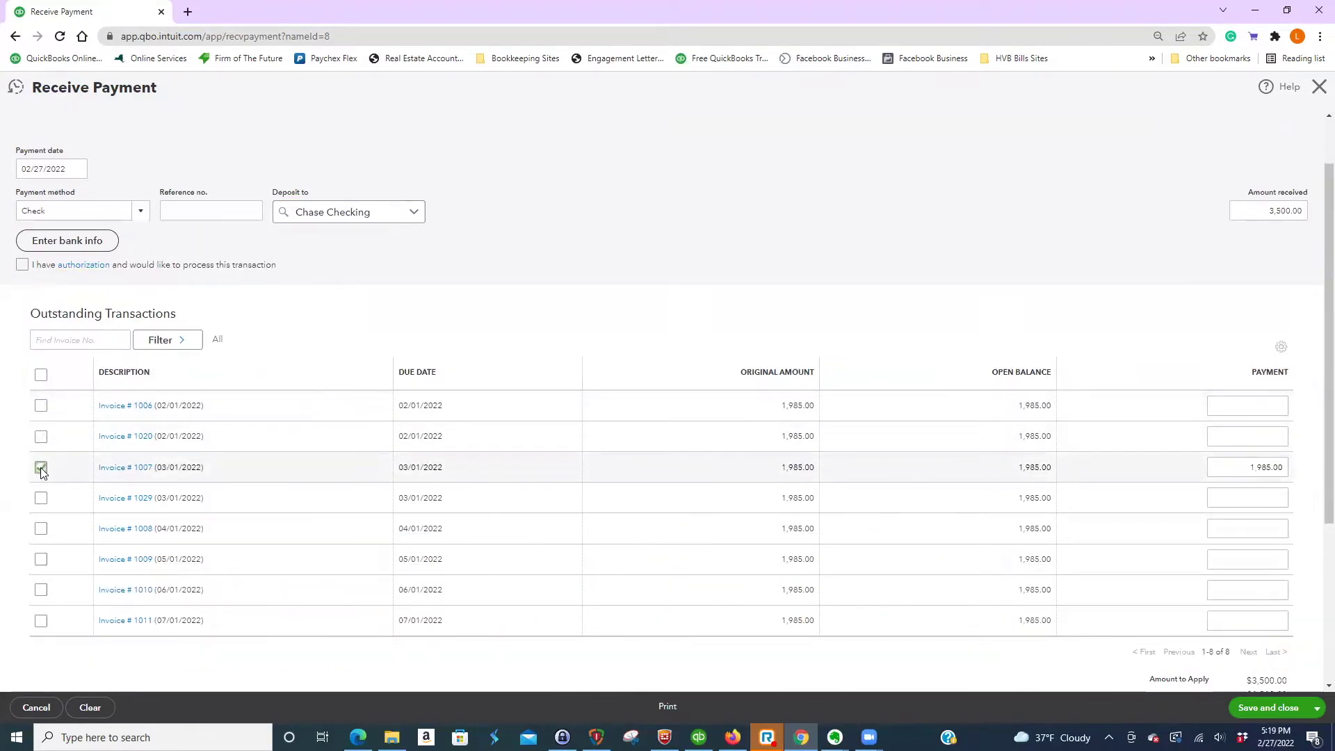
pyautogui.click(1233, 403)
pyautogui.click(40, 408)
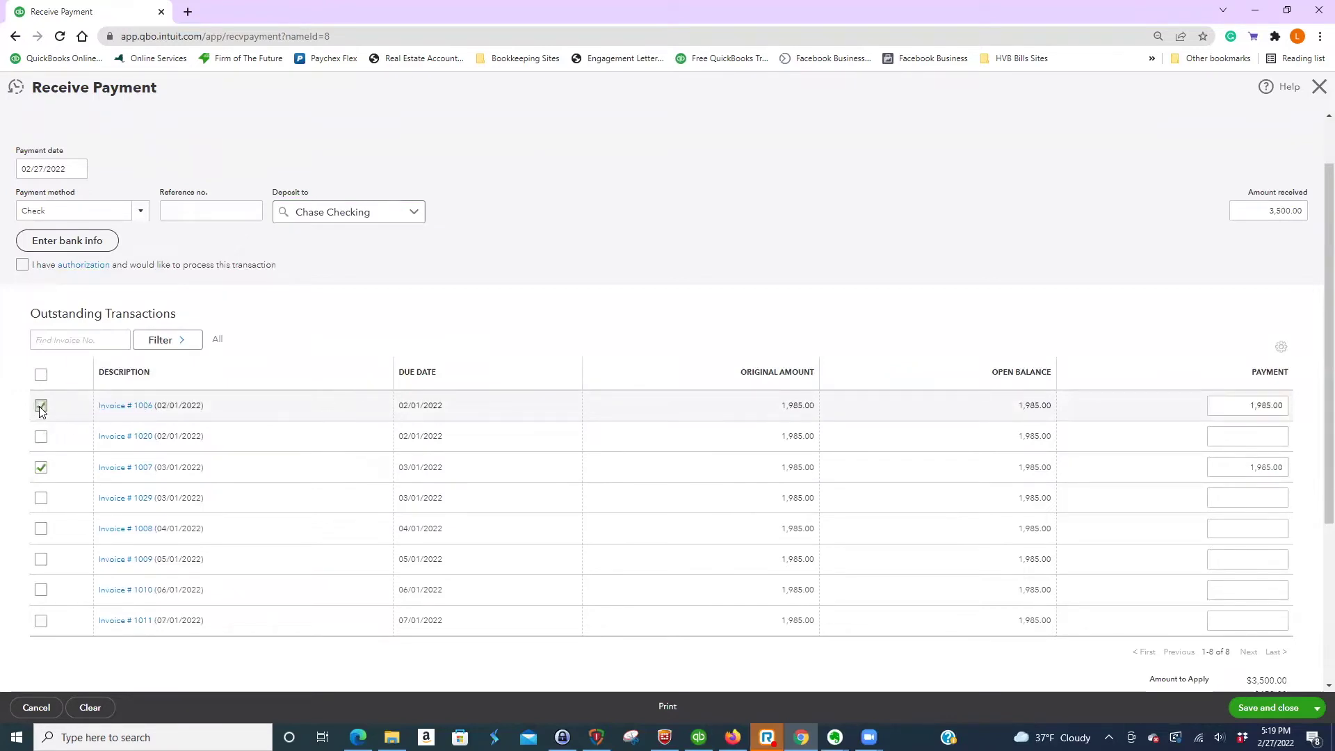
pyautogui.click(1245, 405)
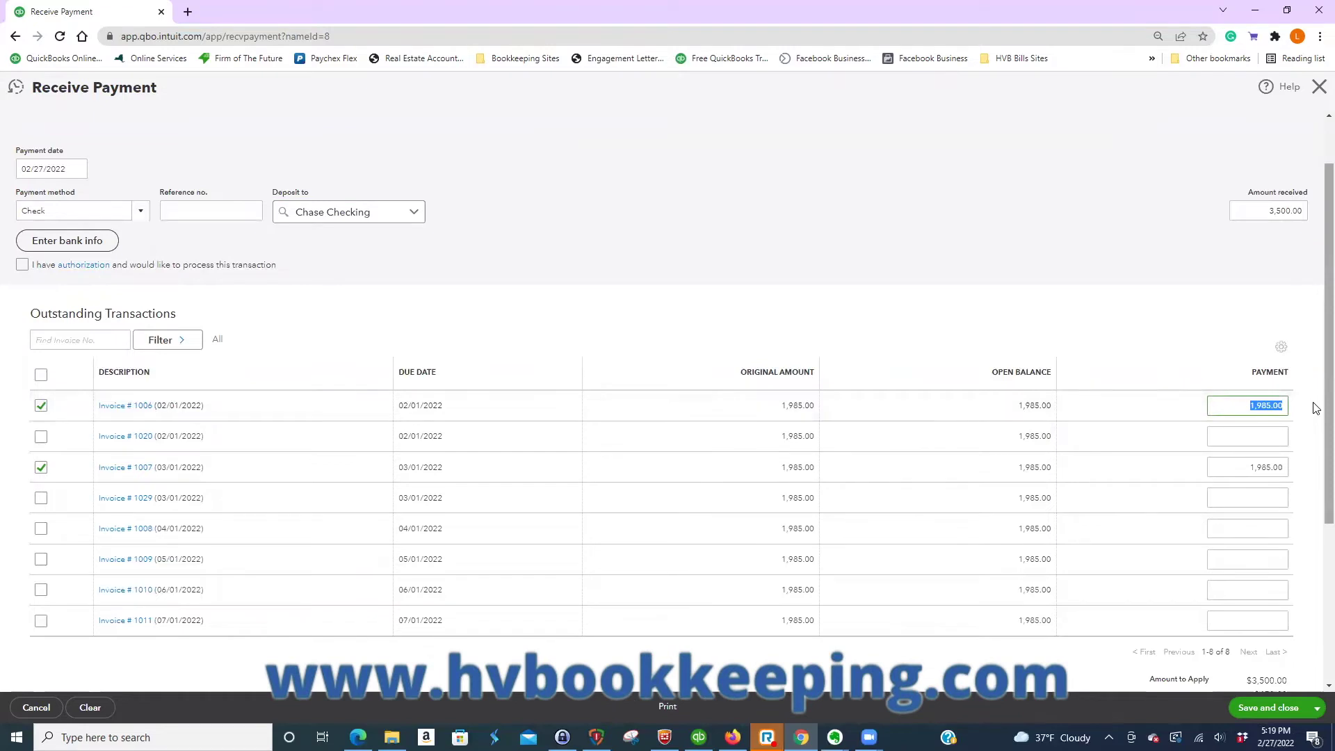
pyautogui.write('1')
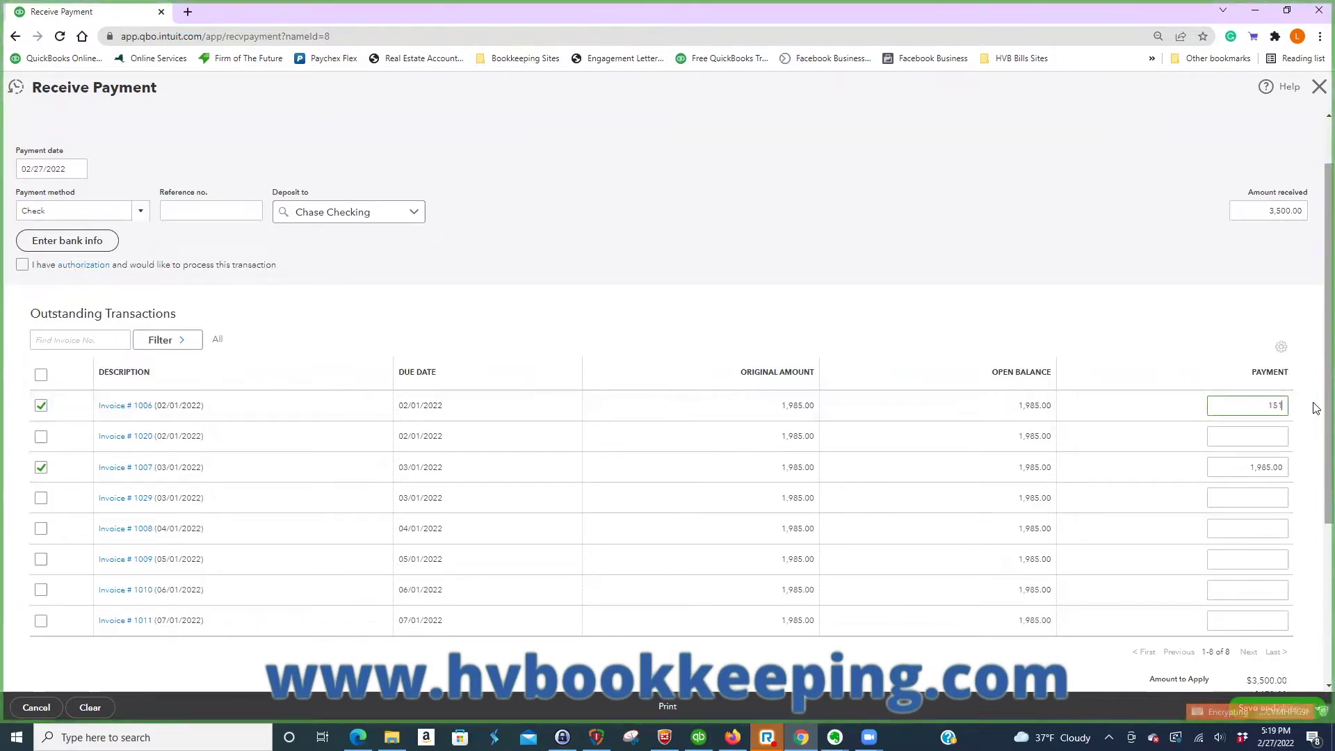
pyautogui.write(',515')
pyautogui.click(1224, 435)
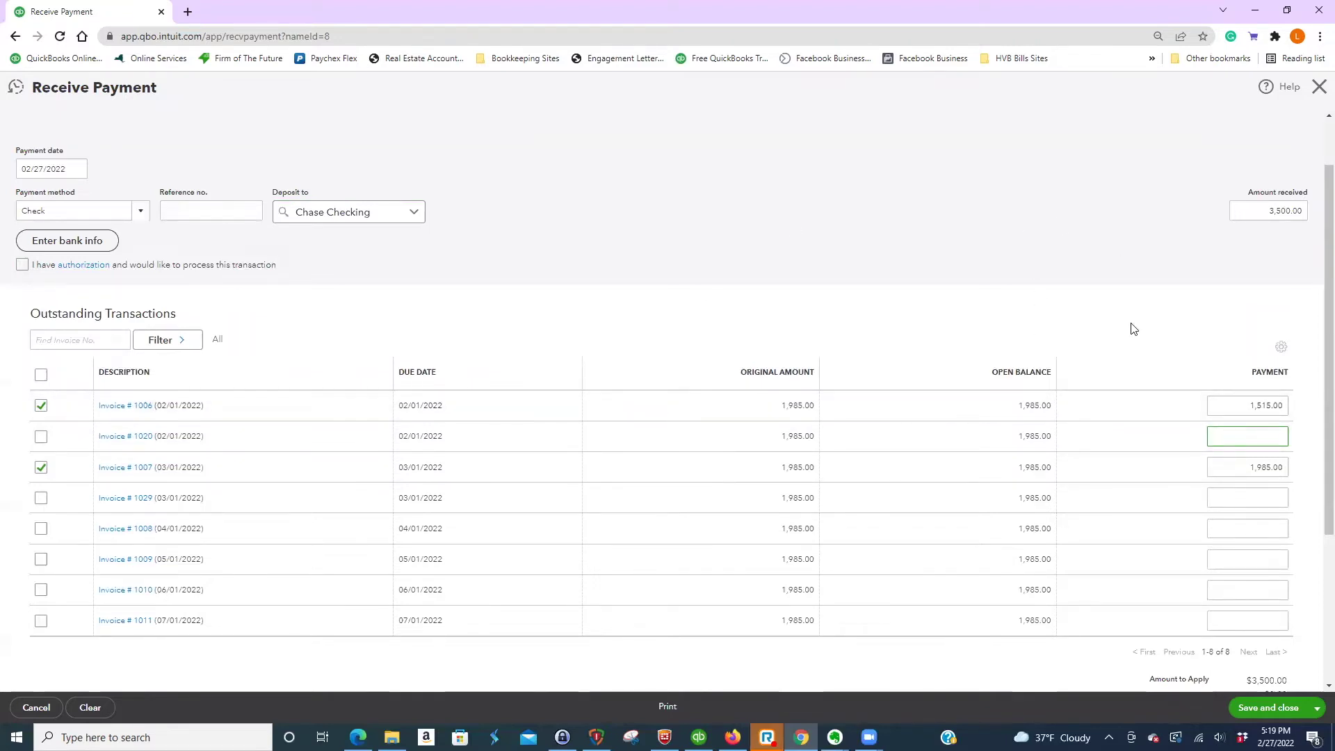
pyautogui.click(1274, 707)
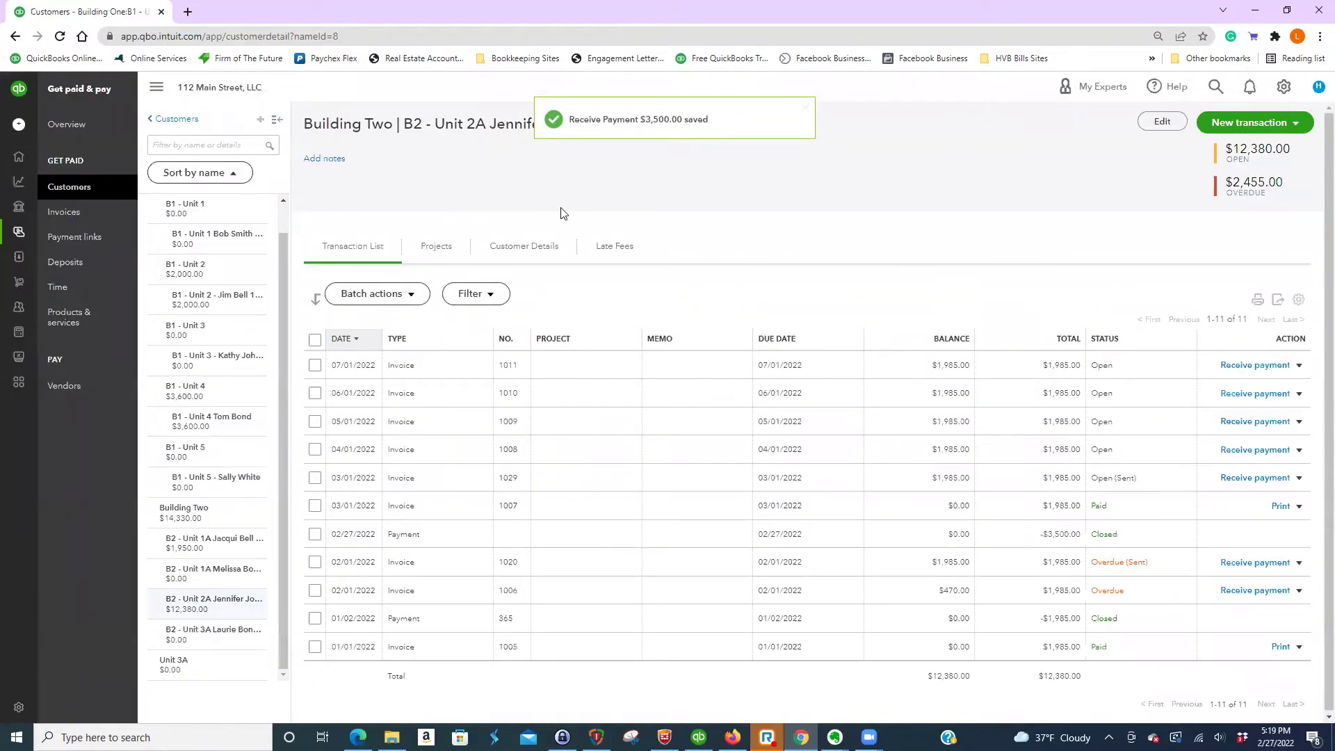
pyautogui.click(217, 546)
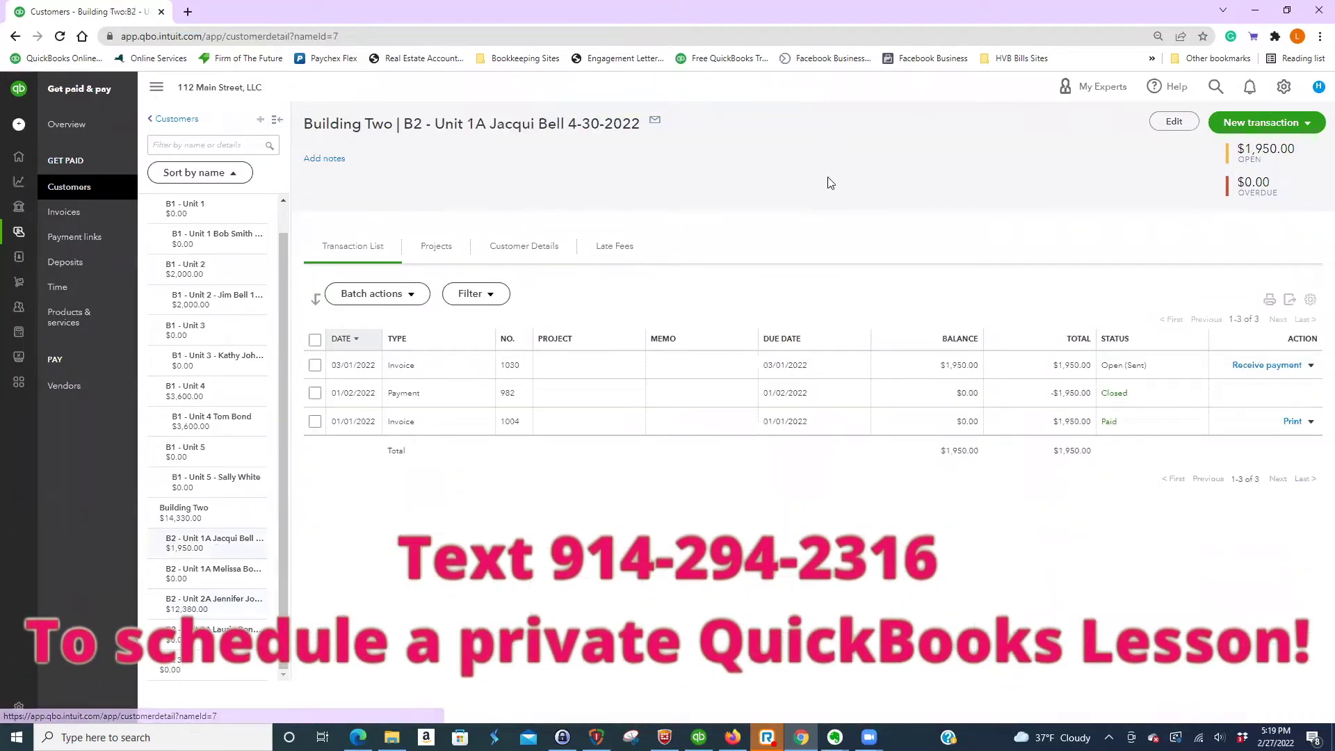
# - Save Unit 1A's $1,950.00 check payment for invoice 1030 to Payments to deposit, then reopen Unit 2A
pyautogui.click(1267, 365)
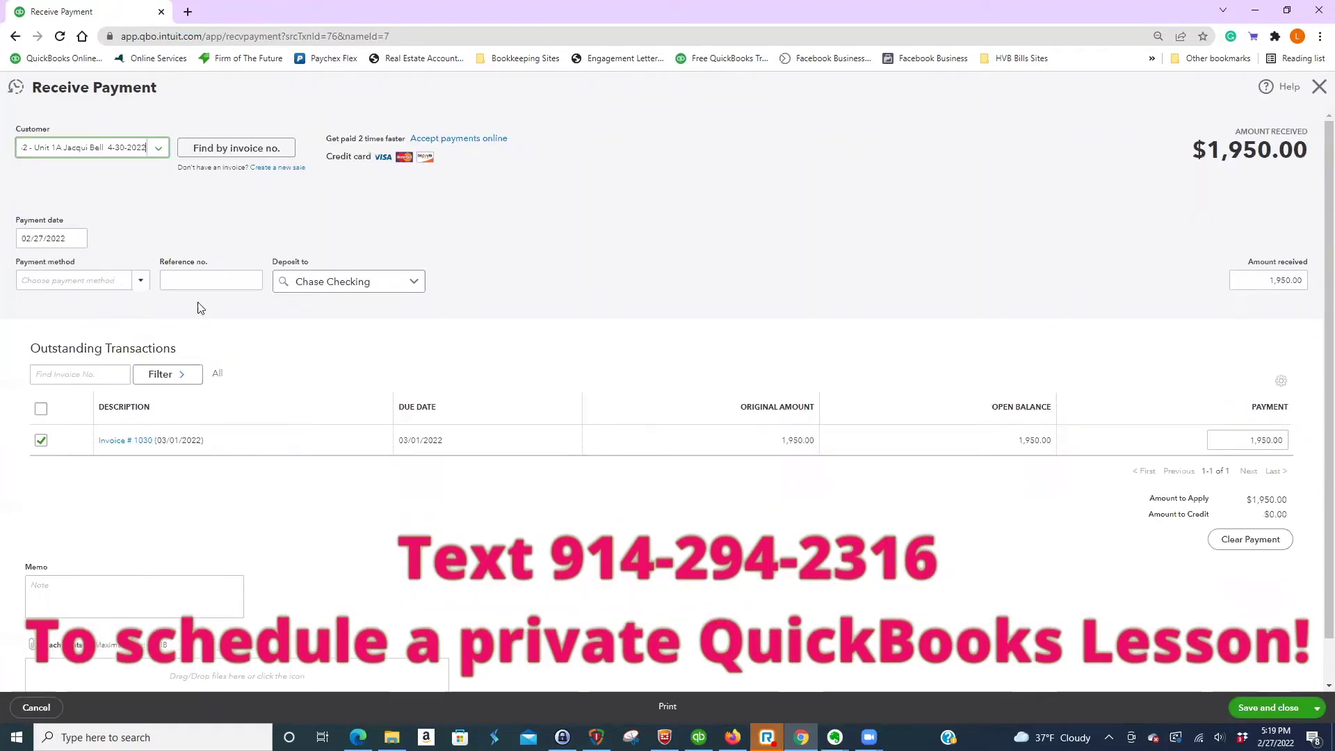
pyautogui.click(141, 280)
pyautogui.click(95, 342)
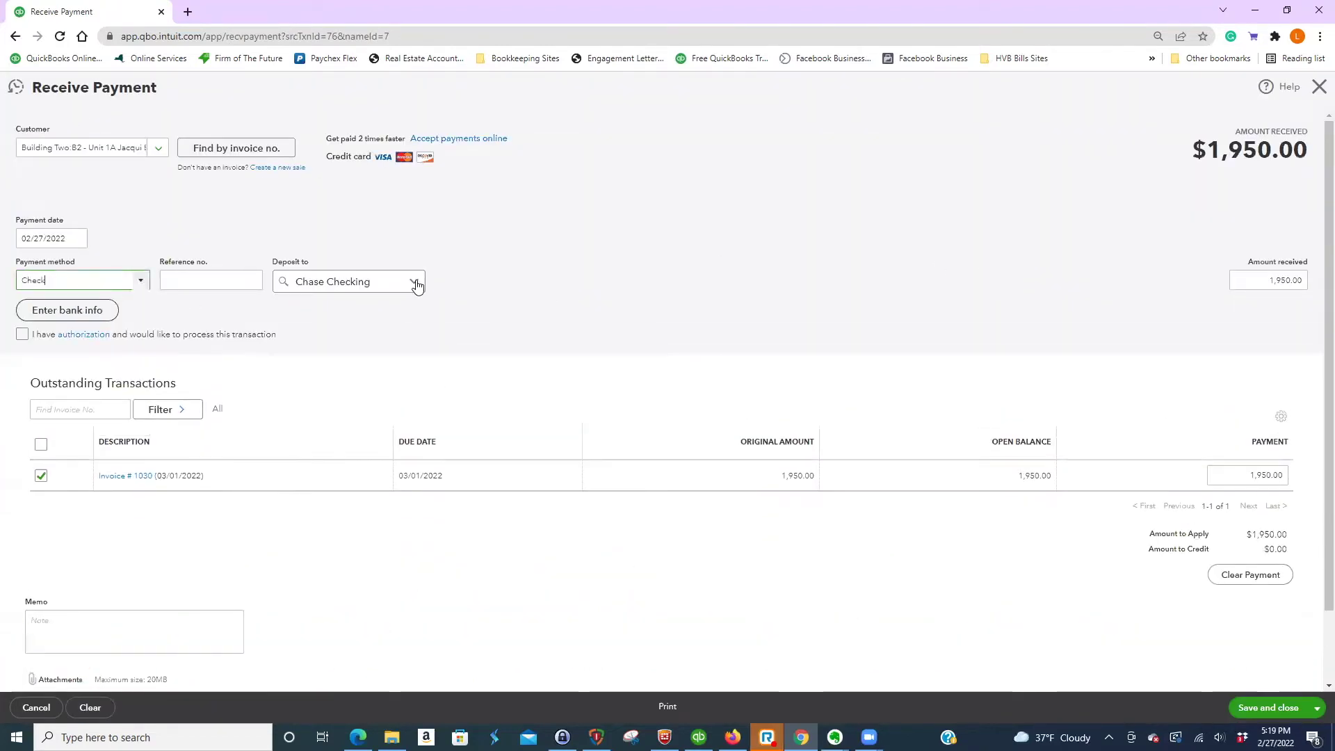
pyautogui.click(416, 281)
pyautogui.click(369, 407)
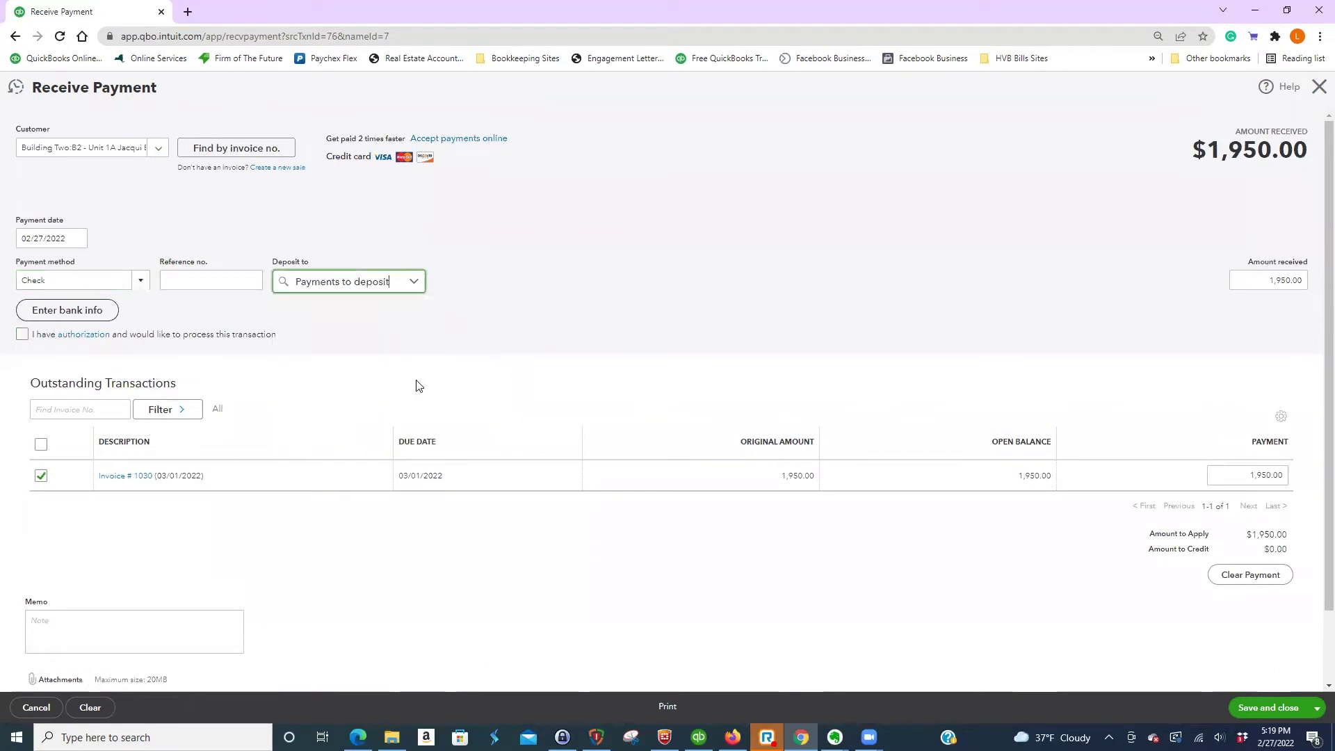
pyautogui.click(1275, 709)
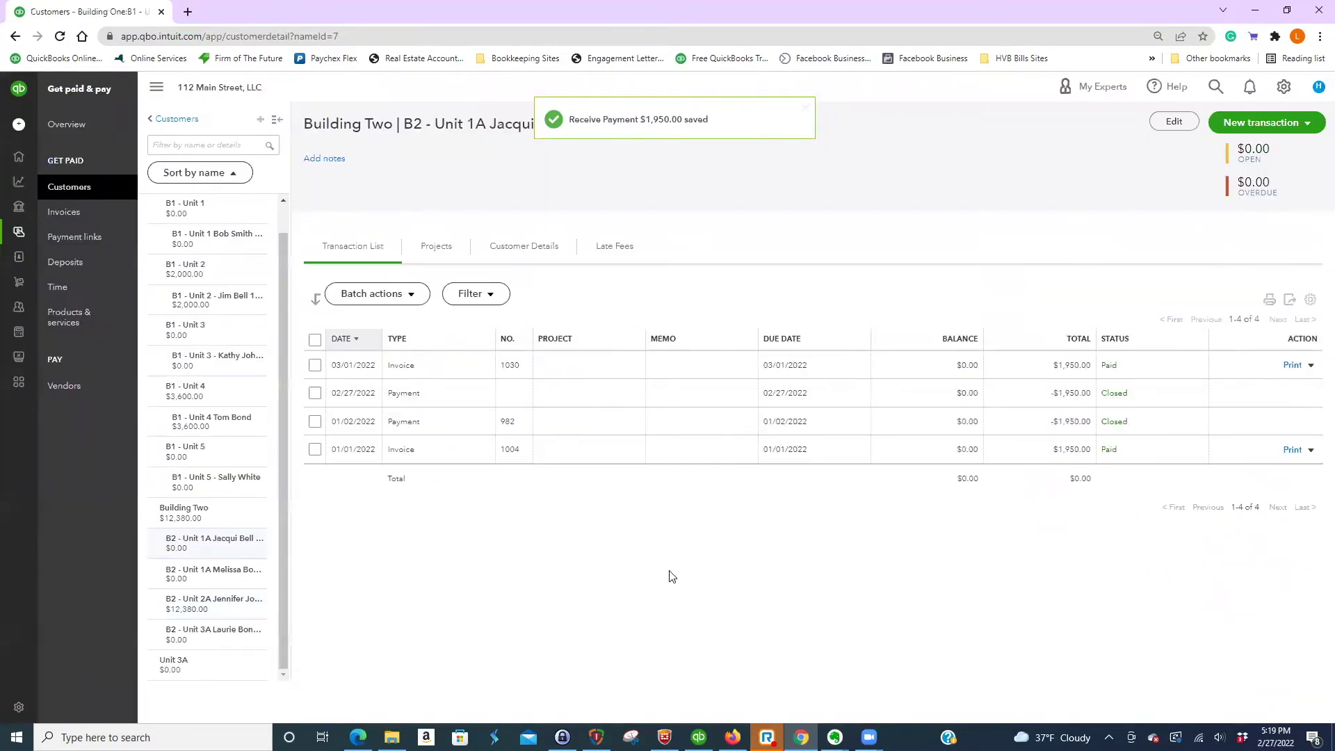
pyautogui.click(233, 599)
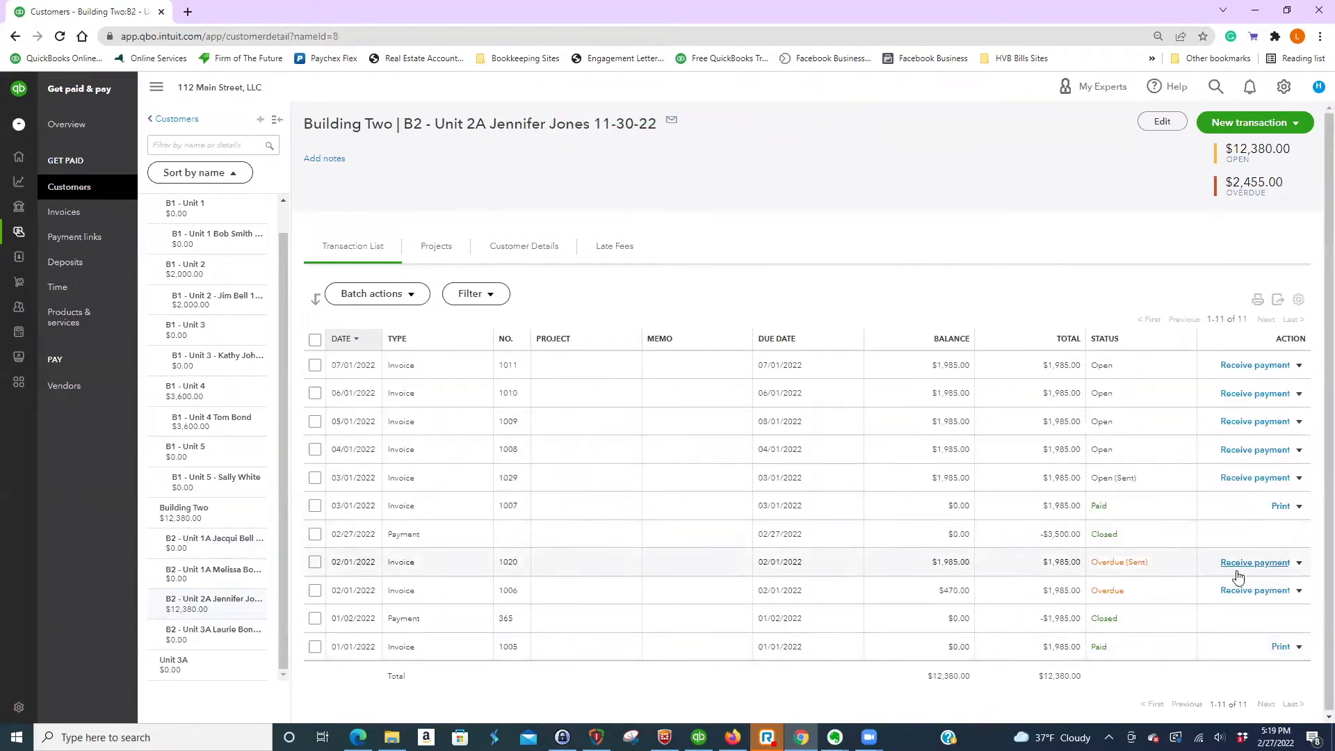
# - Record a $470.00 check payment that pays off invoice 1006
pyautogui.click(1262, 591)
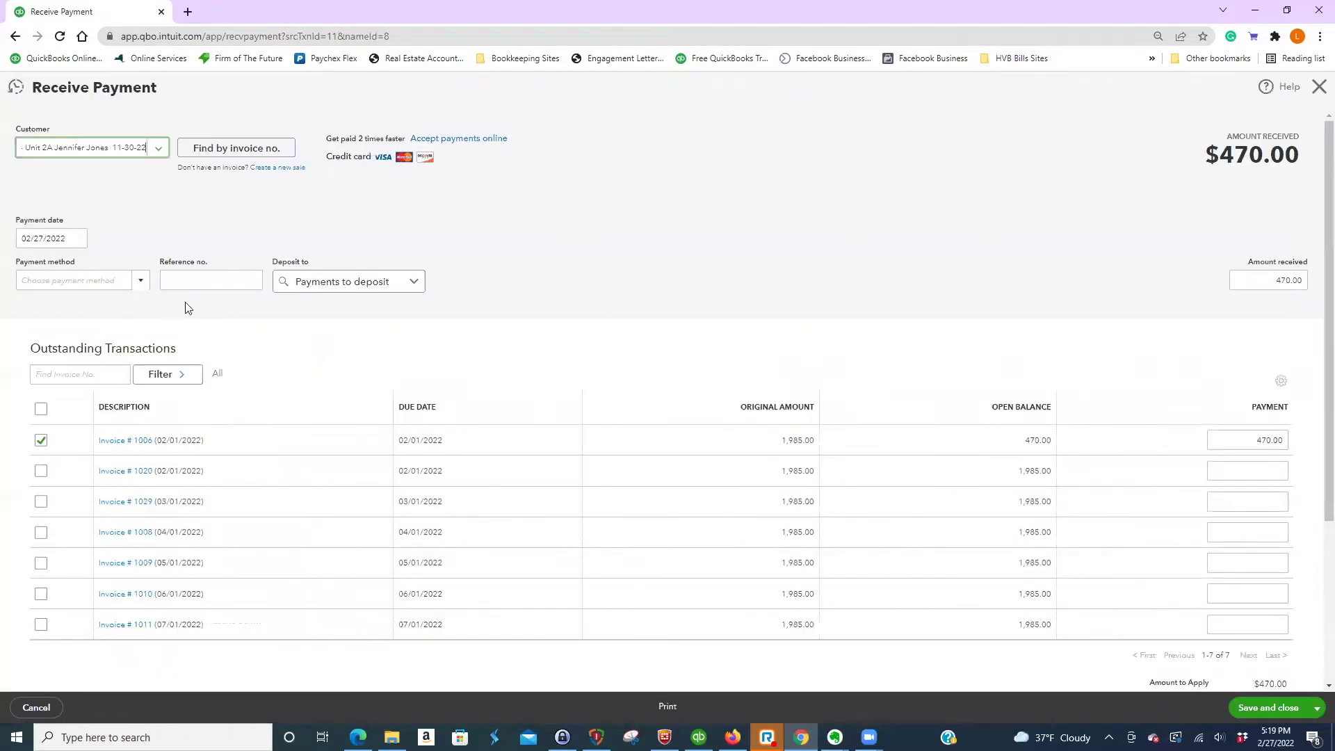
pyautogui.click(120, 281)
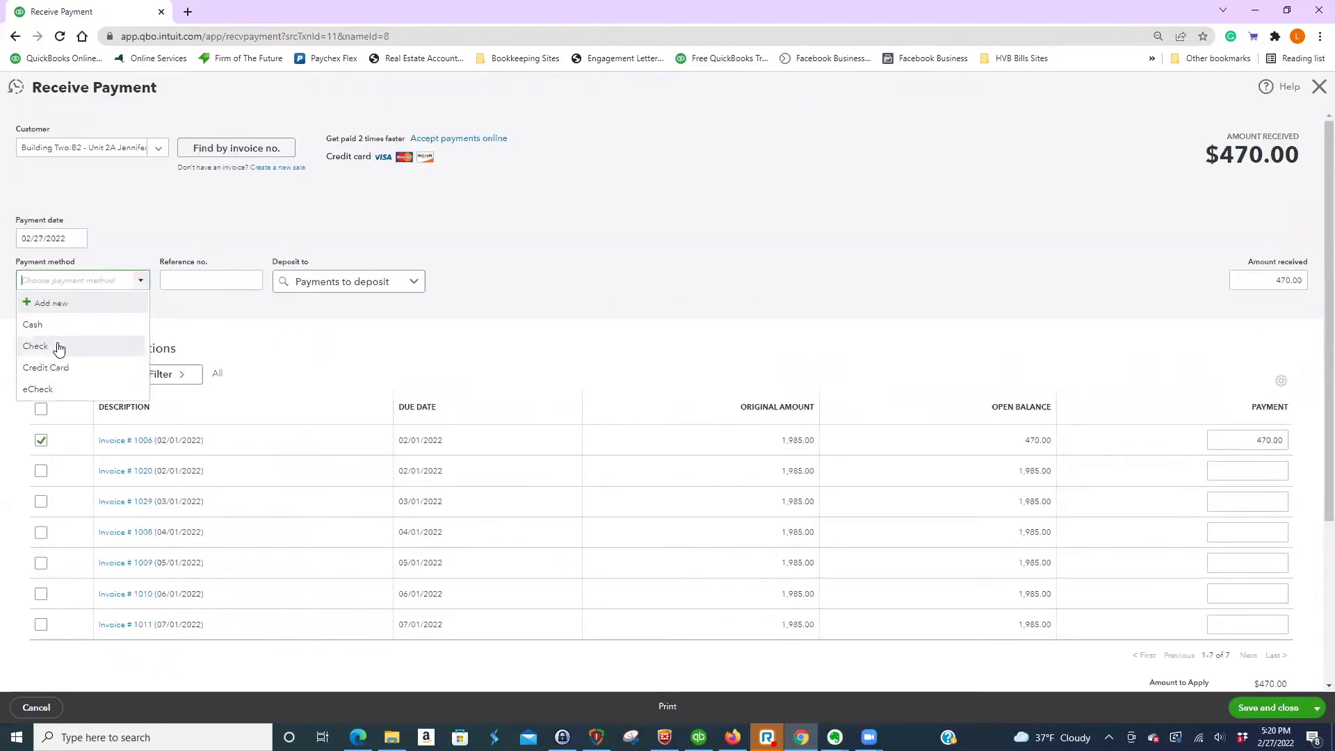
pyautogui.click(59, 348)
pyautogui.click(1267, 707)
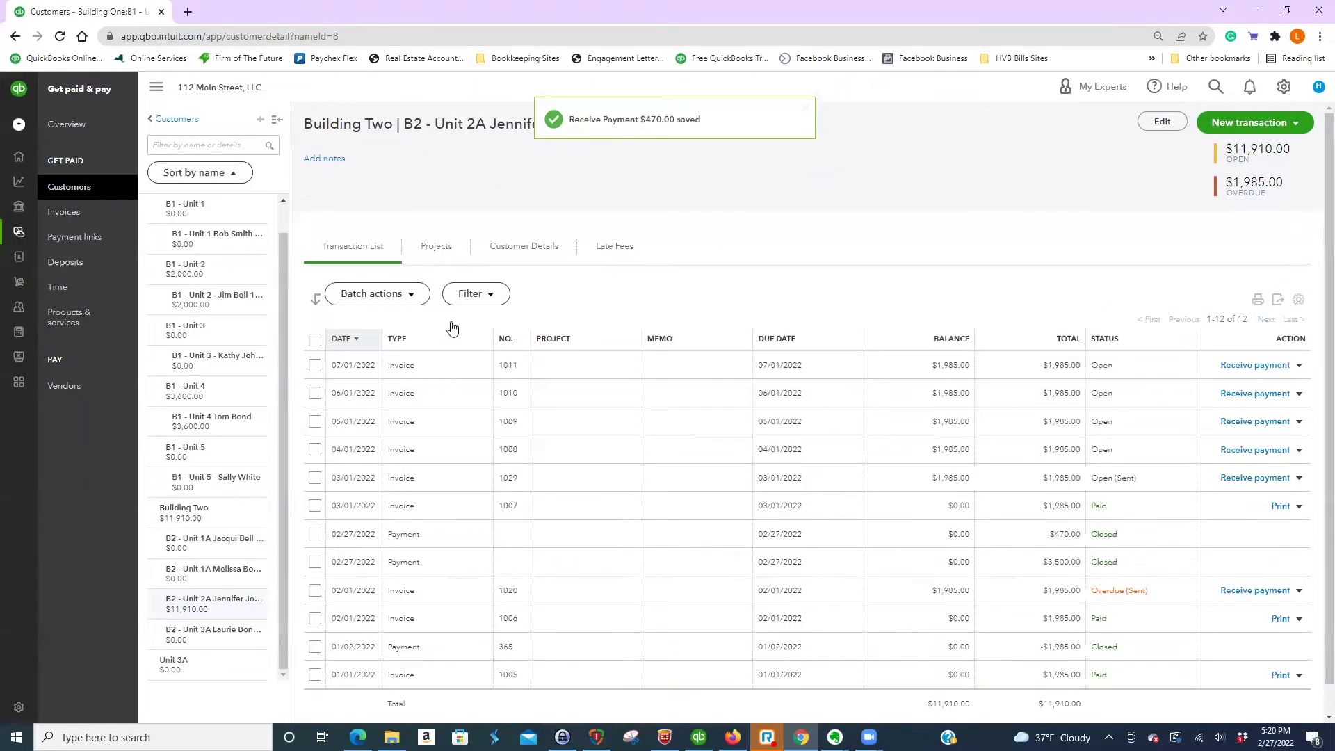
# - Start a new Chase Checking bank deposit listing the three waiting payments totaling 4420.00
pyautogui.moveTo(43, 132)
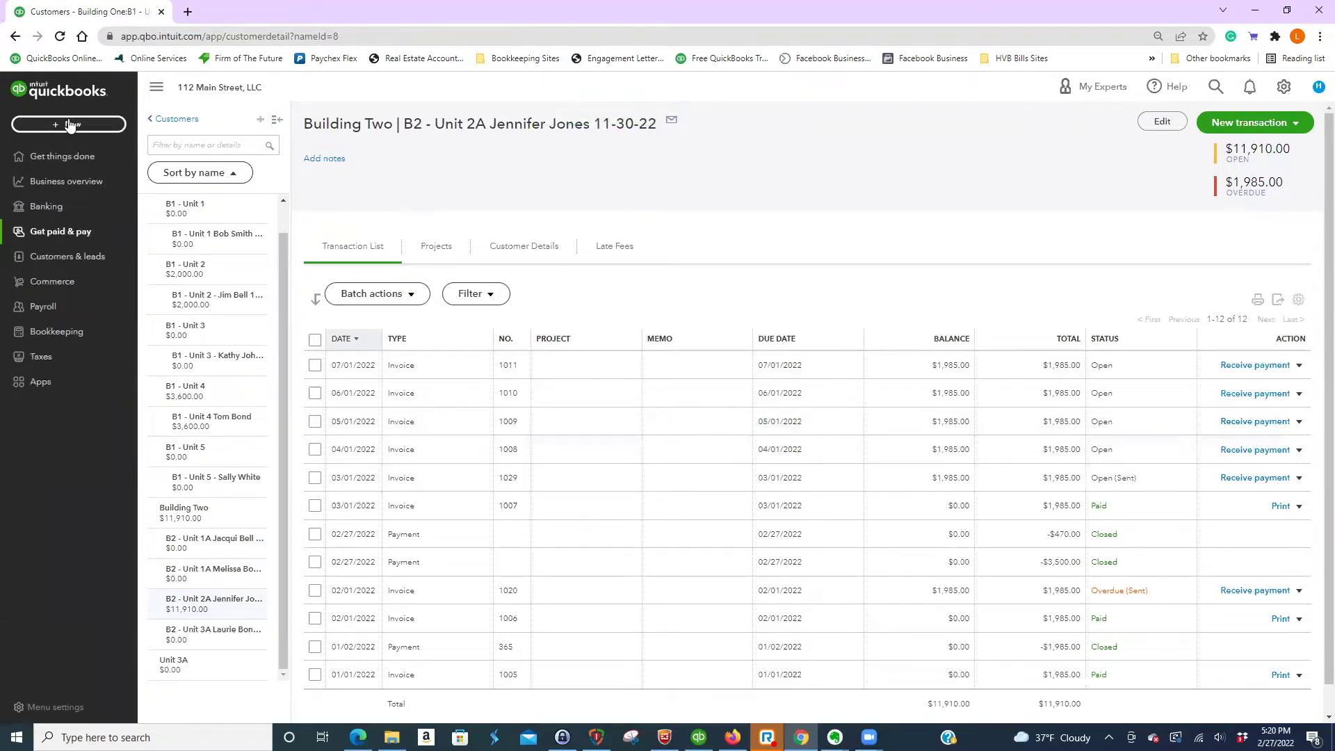
pyautogui.click(68, 124)
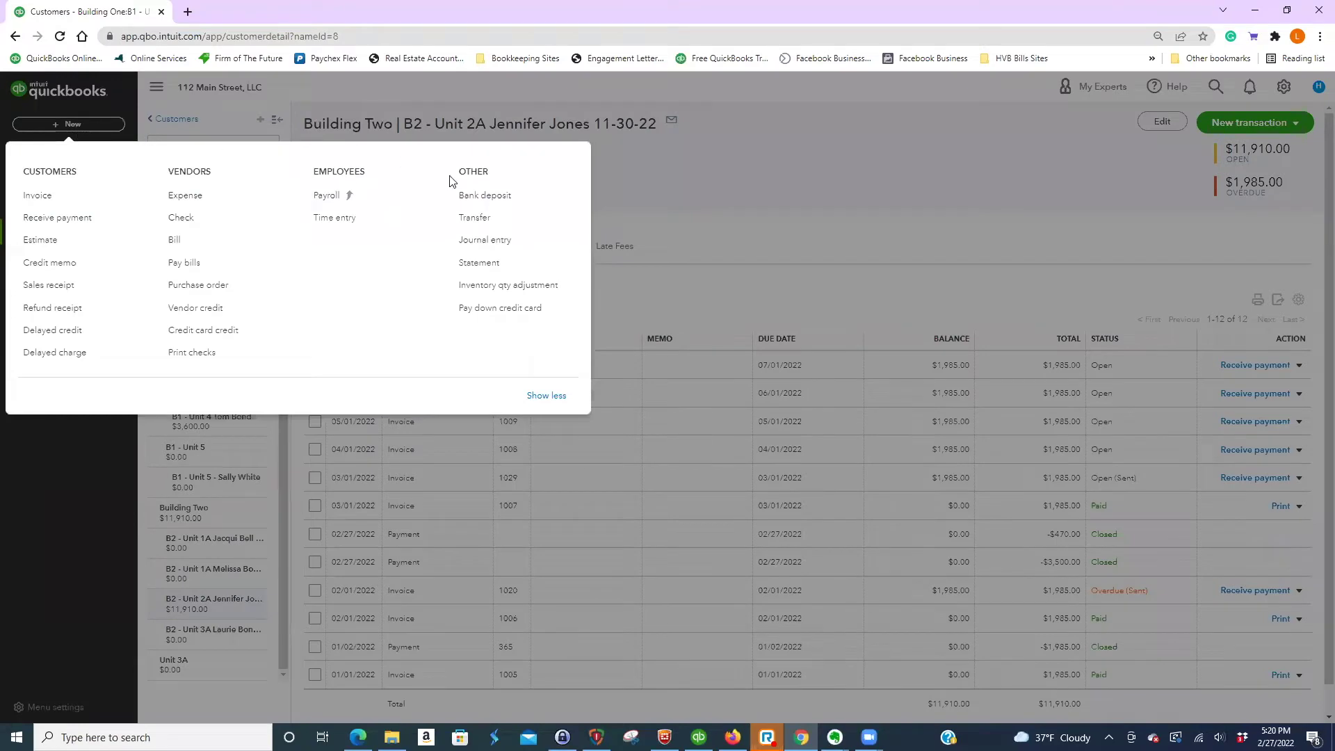
pyautogui.click(486, 195)
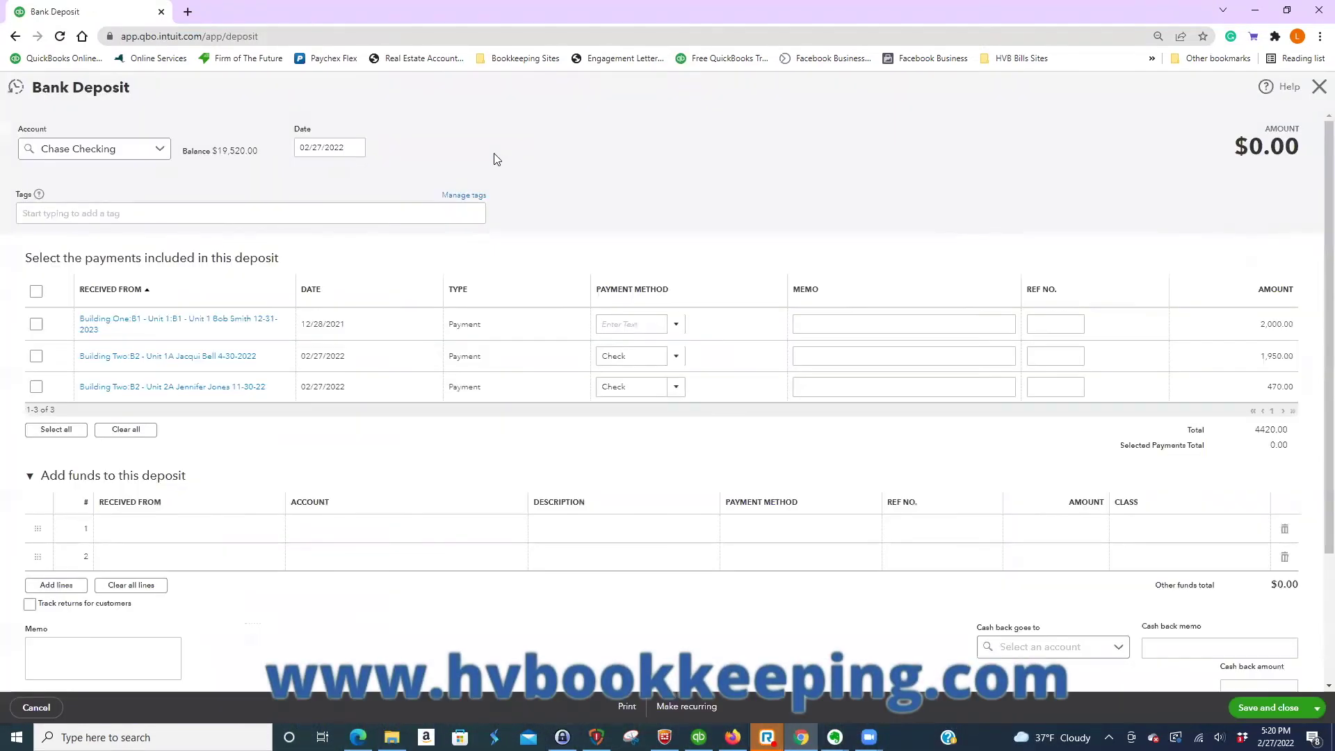
# - Include the 2,000.00, 1,950.00 and 470.00 payments, keep Chase Checking, and save the $4,420.00 deposit
pyautogui.click(36, 325)
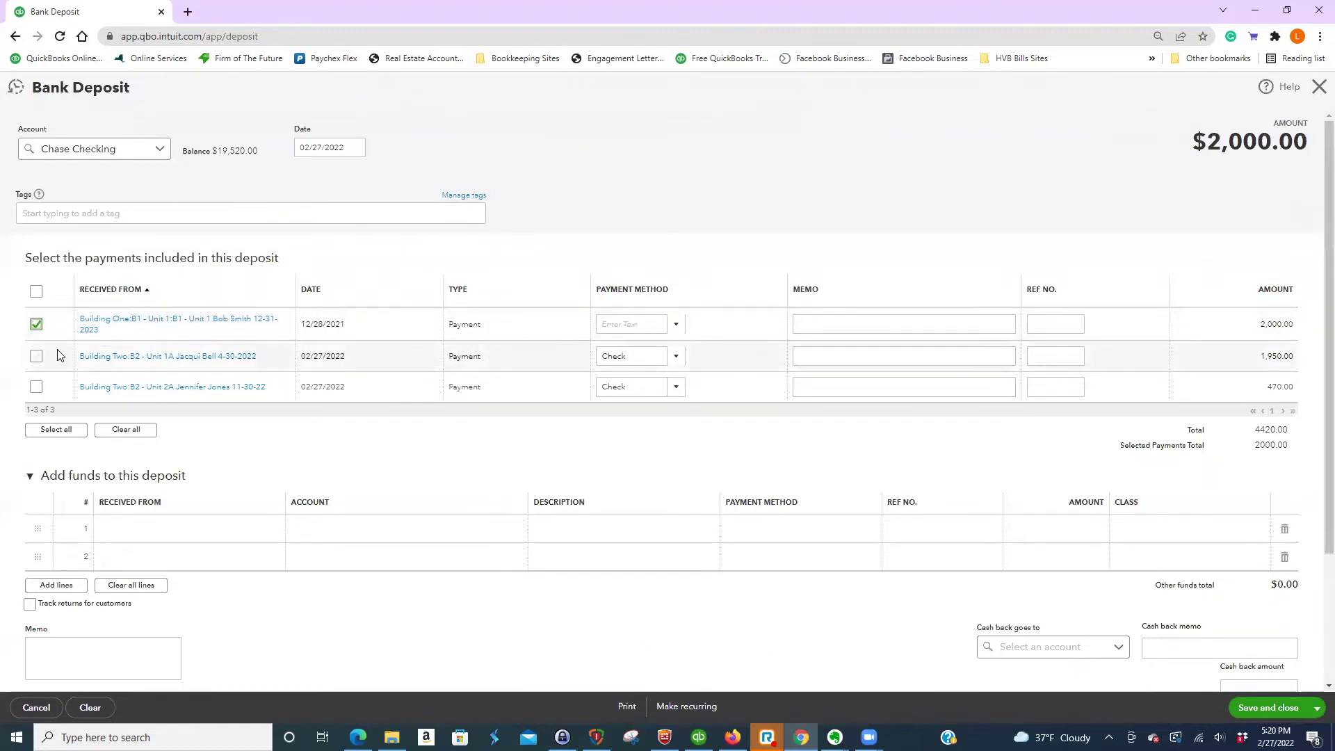
pyautogui.click(36, 357)
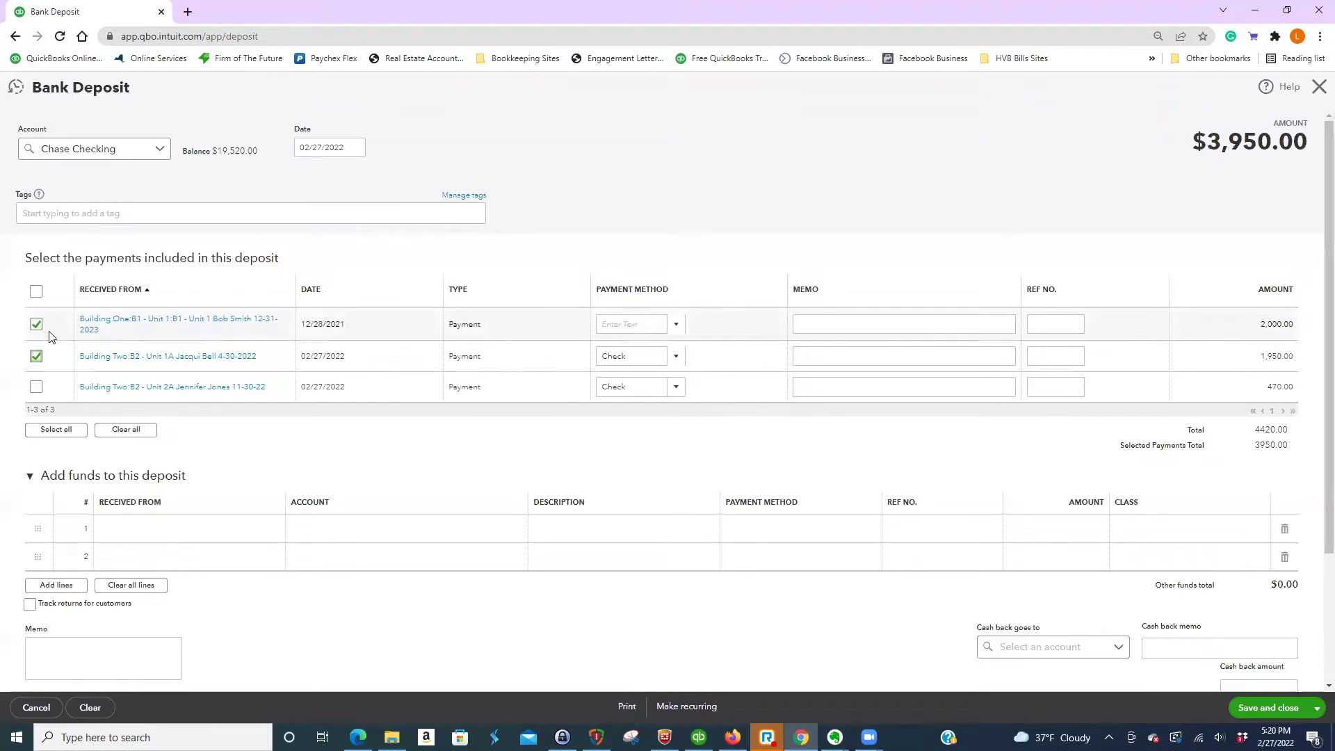
pyautogui.click(37, 390)
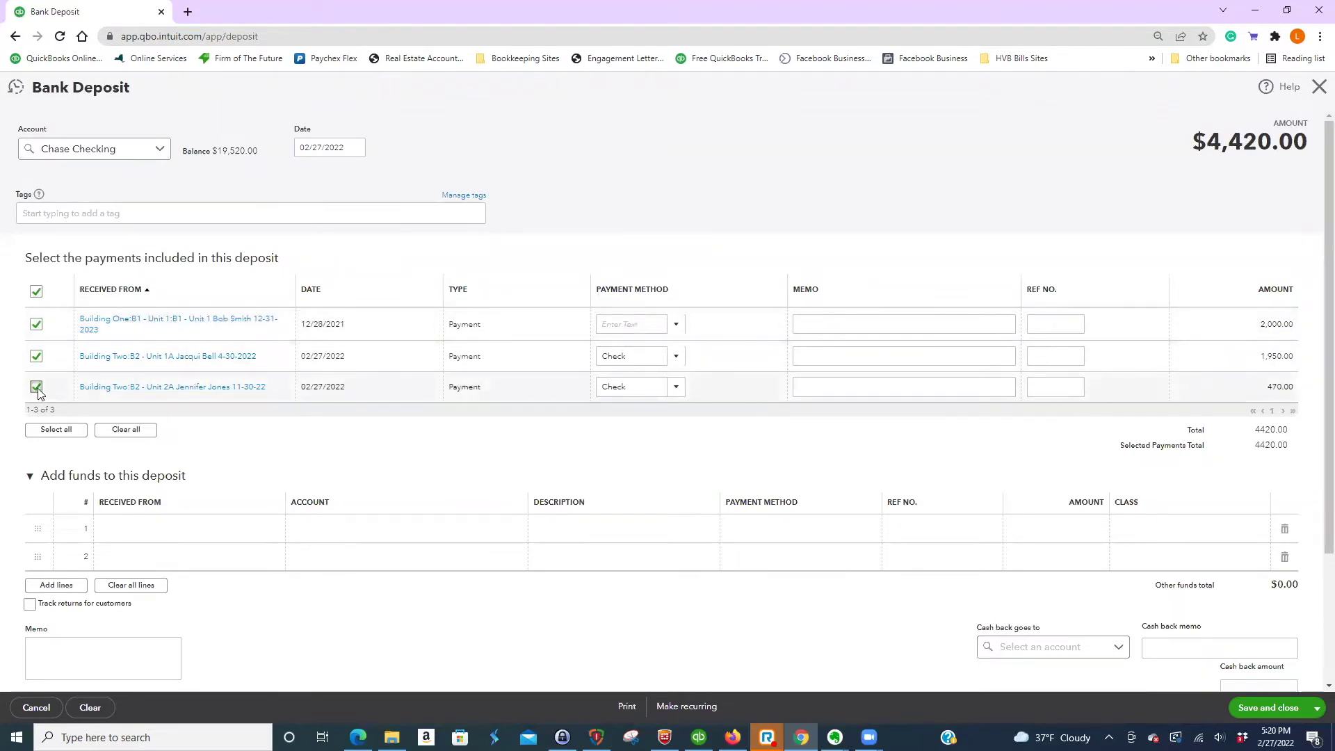
pyautogui.click(157, 149)
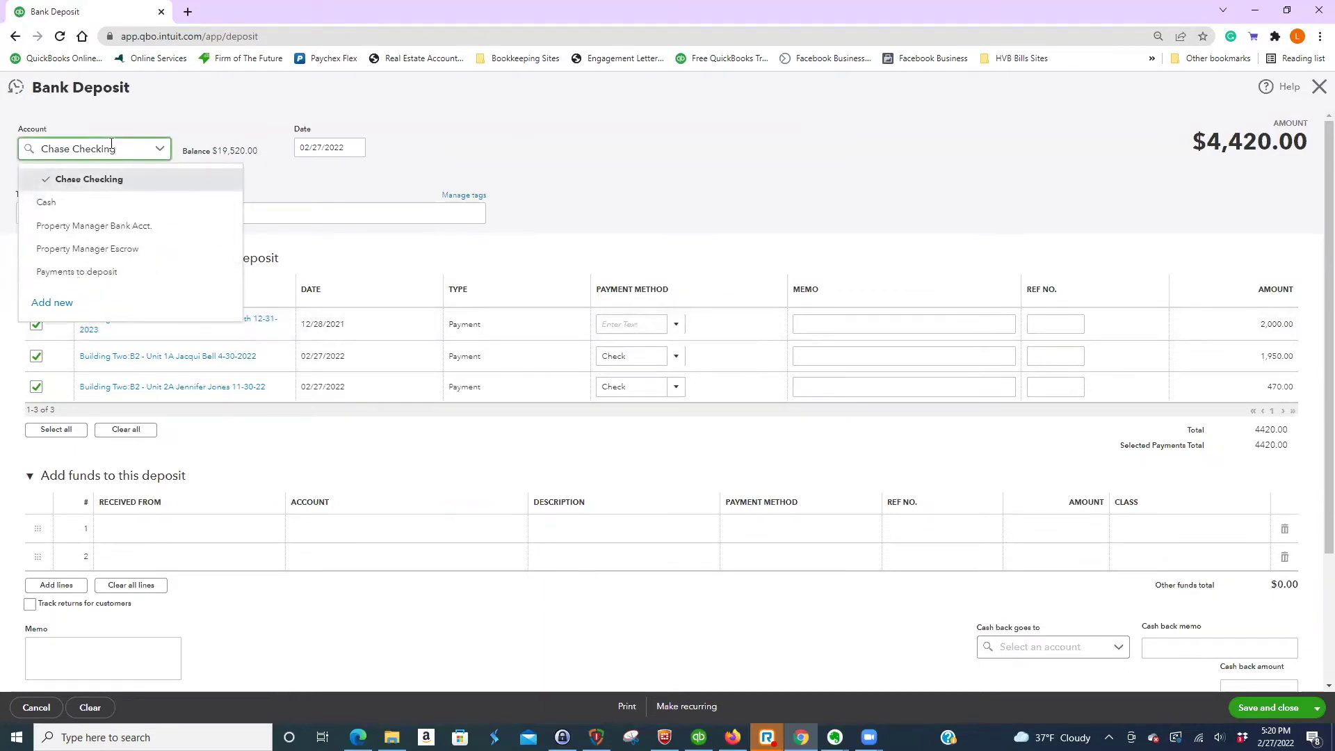
pyautogui.click(187, 117)
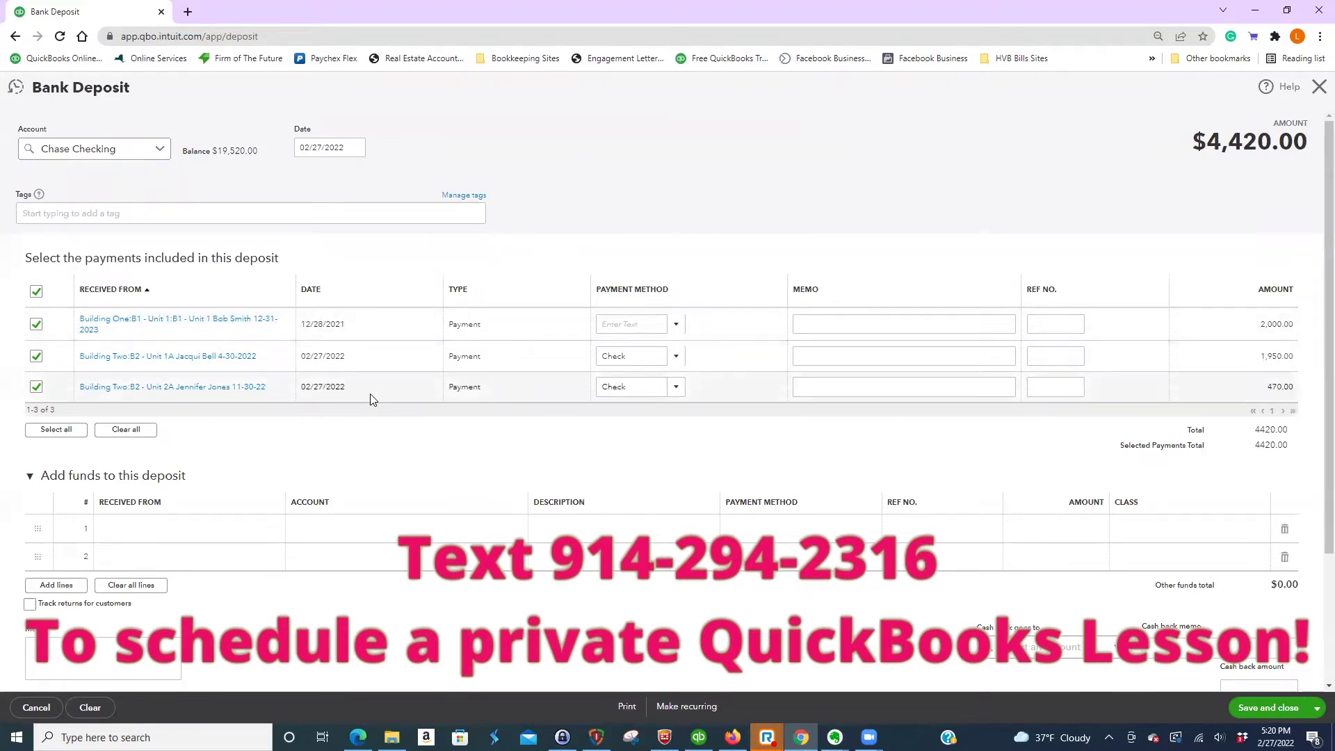
pyautogui.scroll(-3, 674, 607)
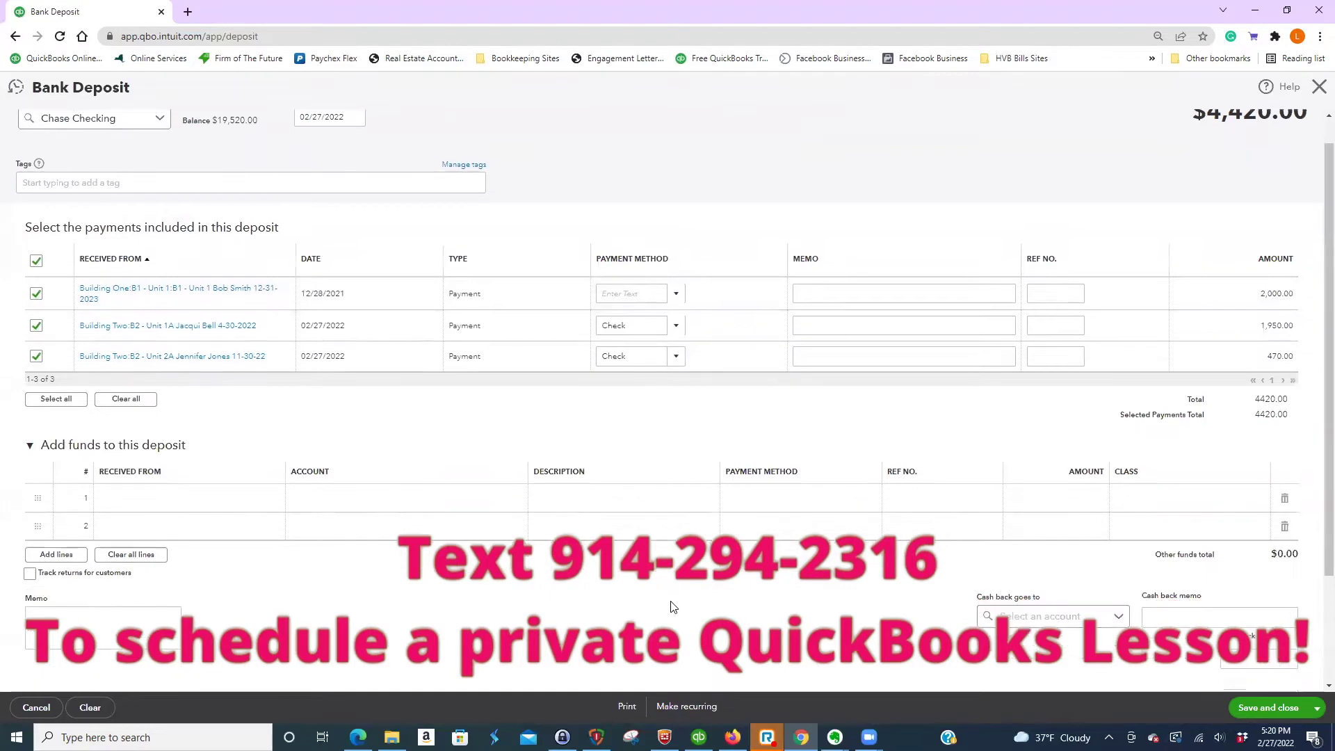
pyautogui.click(1262, 716)
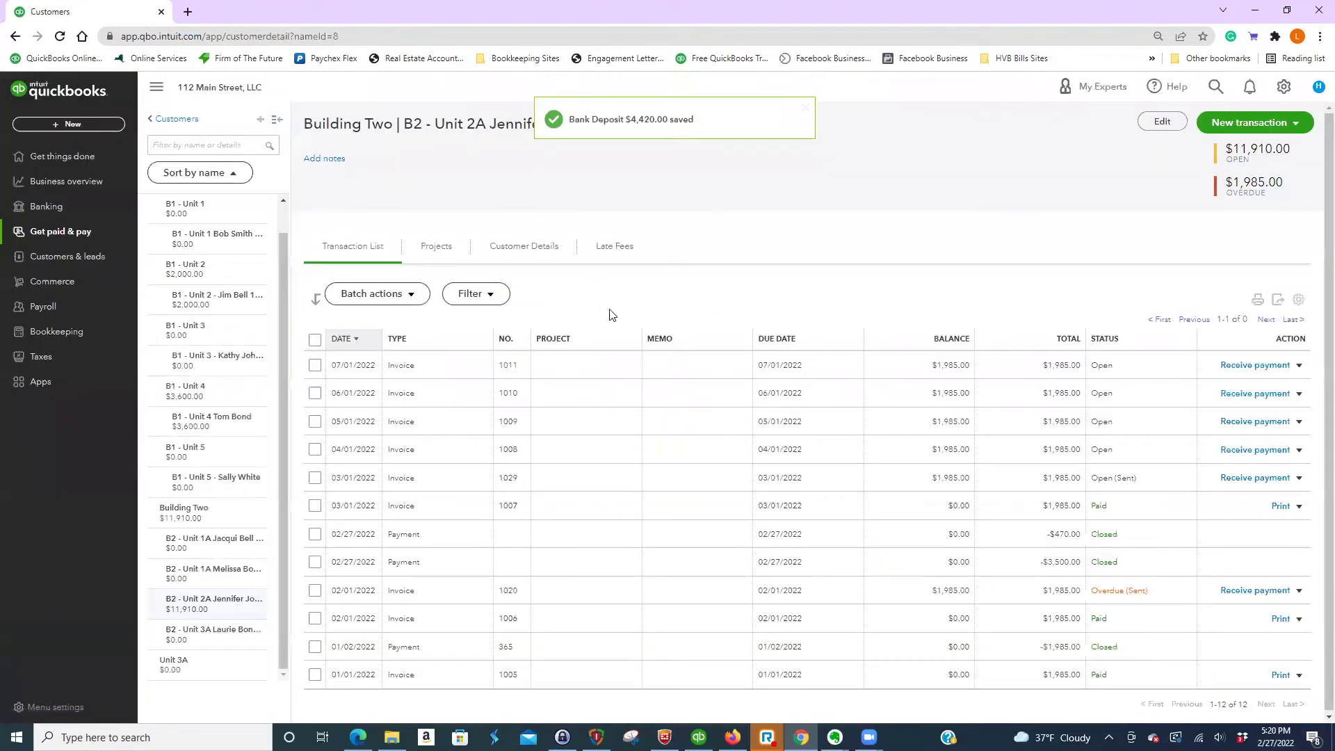
# - Open the Chase Checking register from the chart of accounts
pyautogui.click(67, 338)
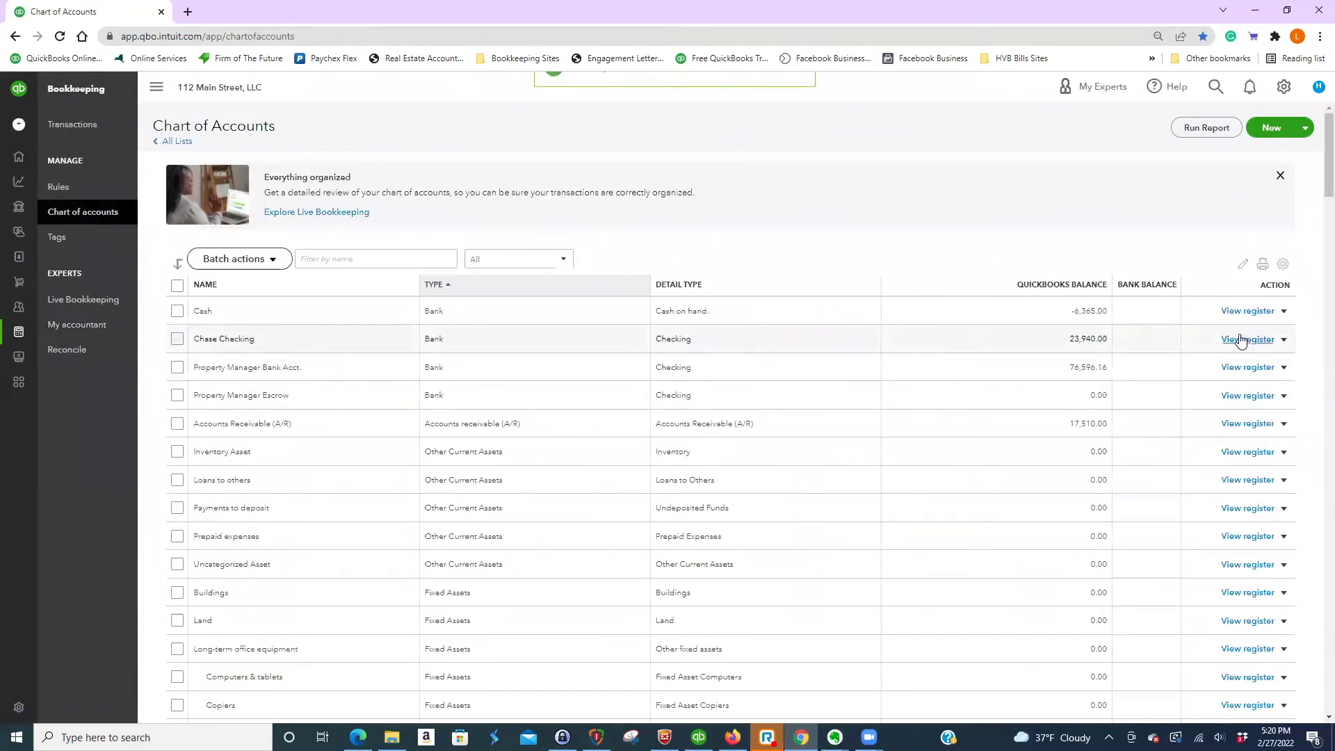
pyautogui.click(1247, 340)
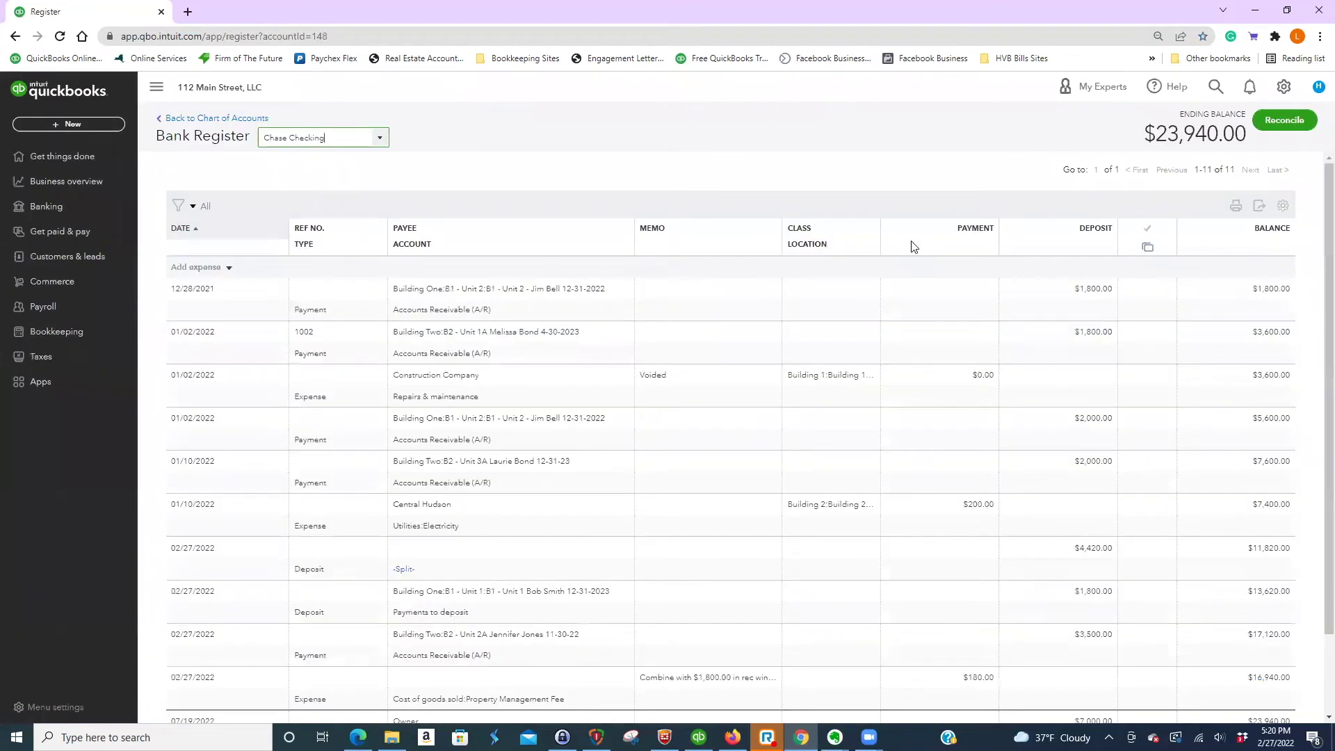
pyautogui.scroll(-2, 986, 369)
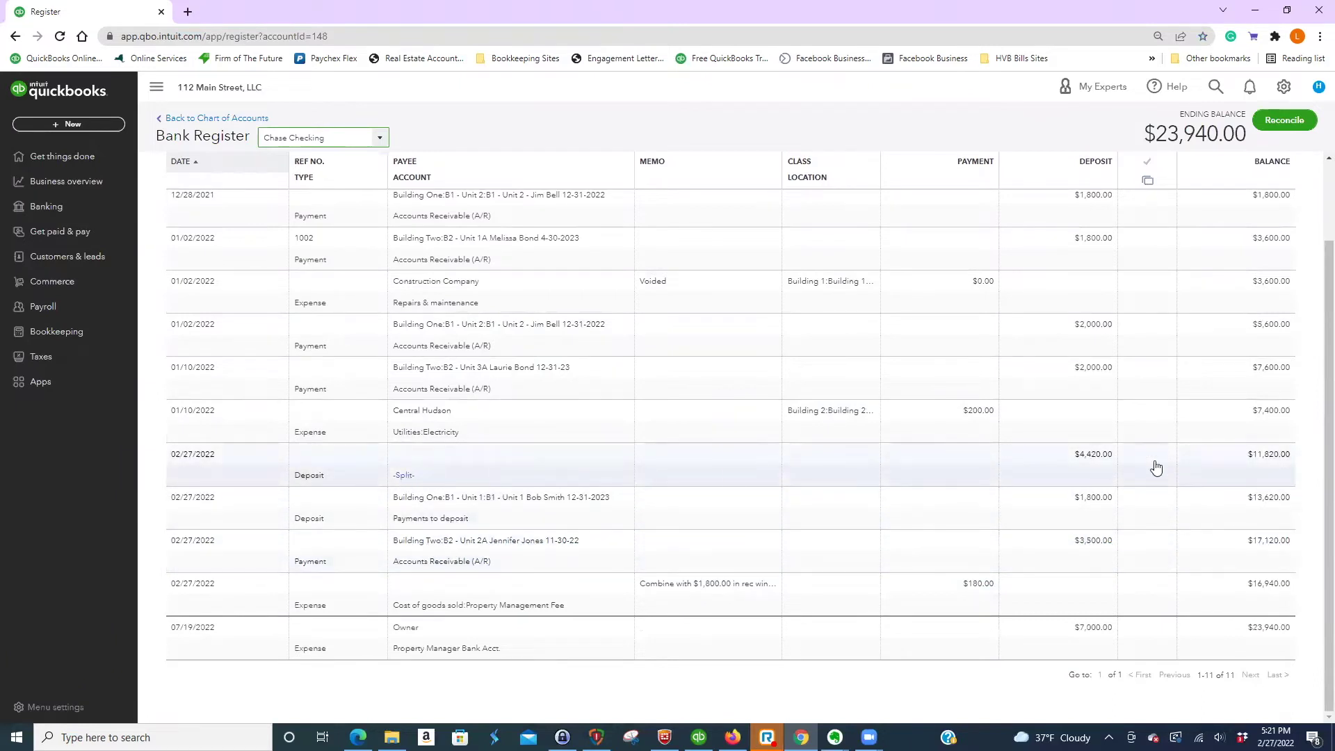
# - Review the combined $4,420.00 bank deposit, then open the $1,800.00 deposit row
pyautogui.click(1097, 482)
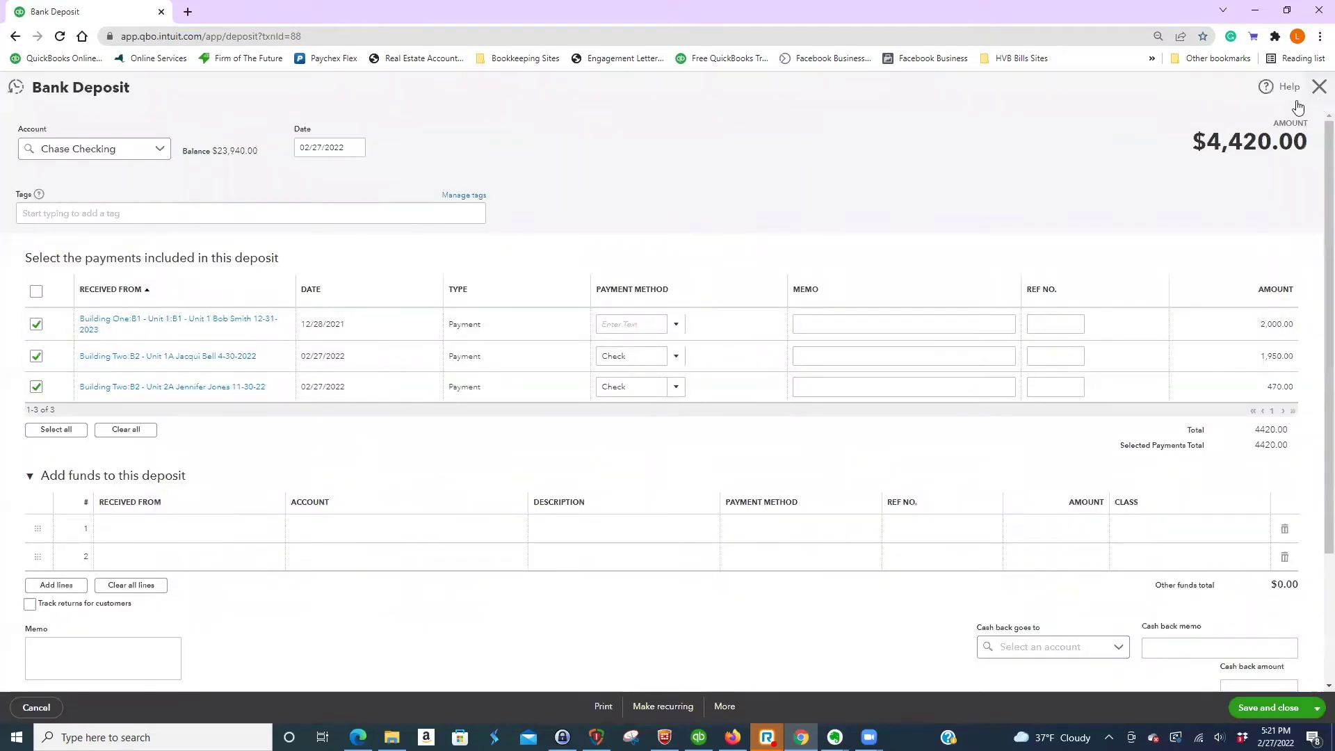
pyautogui.click(1319, 91)
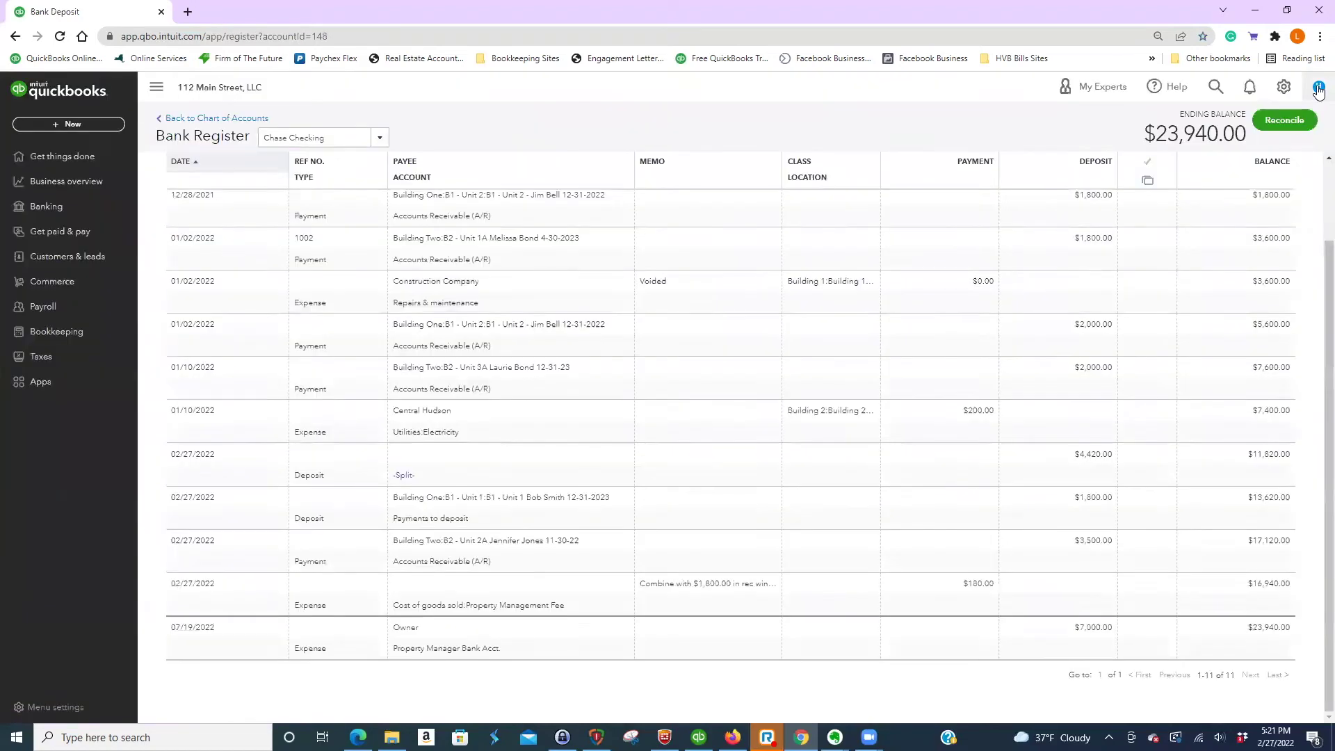
pyautogui.click(1101, 514)
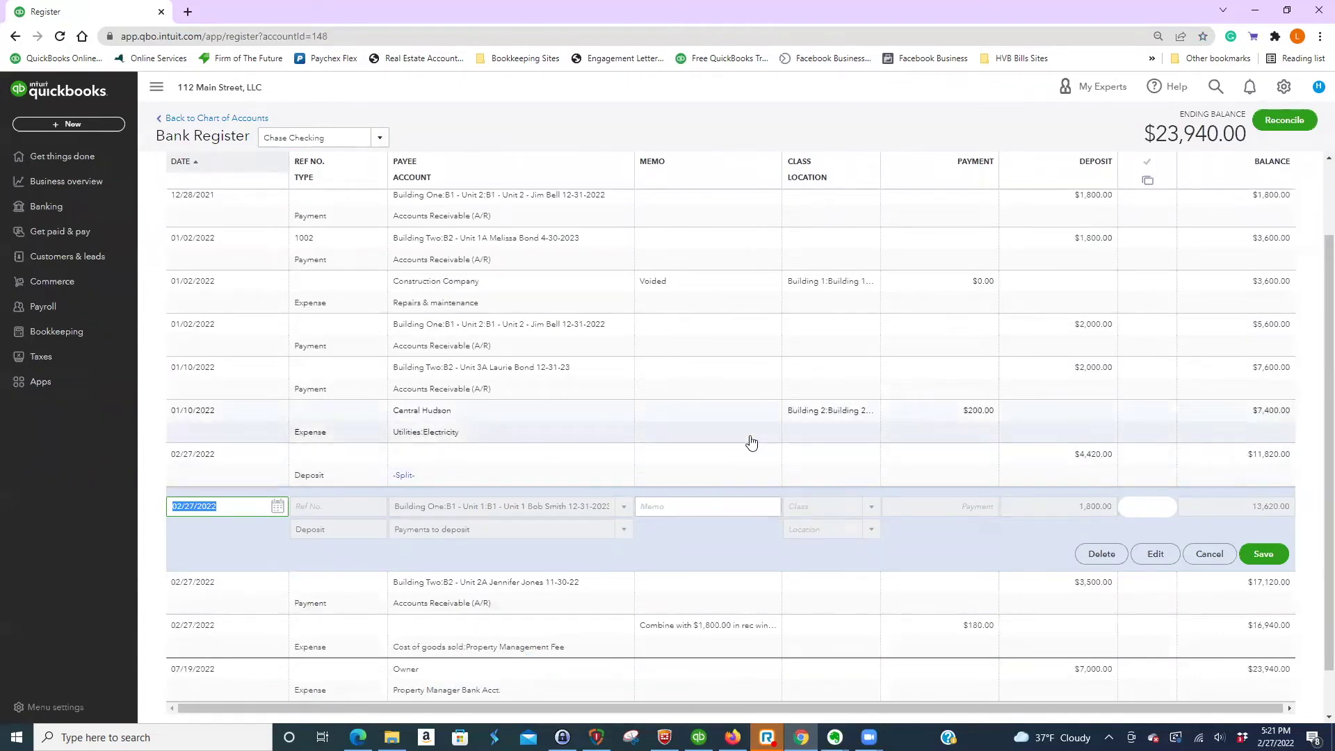
pyautogui.scroll(-1, 790, 445)
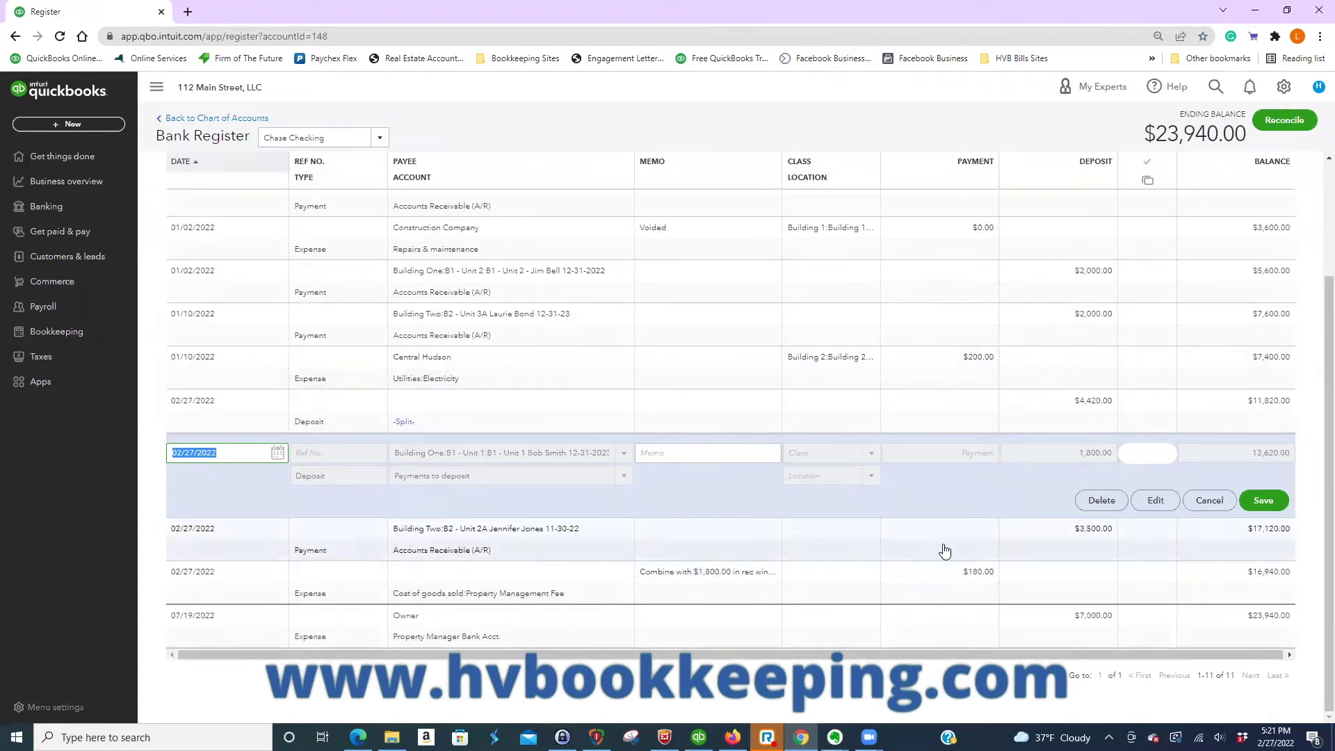
# - Open Unit 2A's $3,500.00 payment row and check the split's $2,000, $1,950 and $470 breakdown
pyautogui.click(1089, 551)
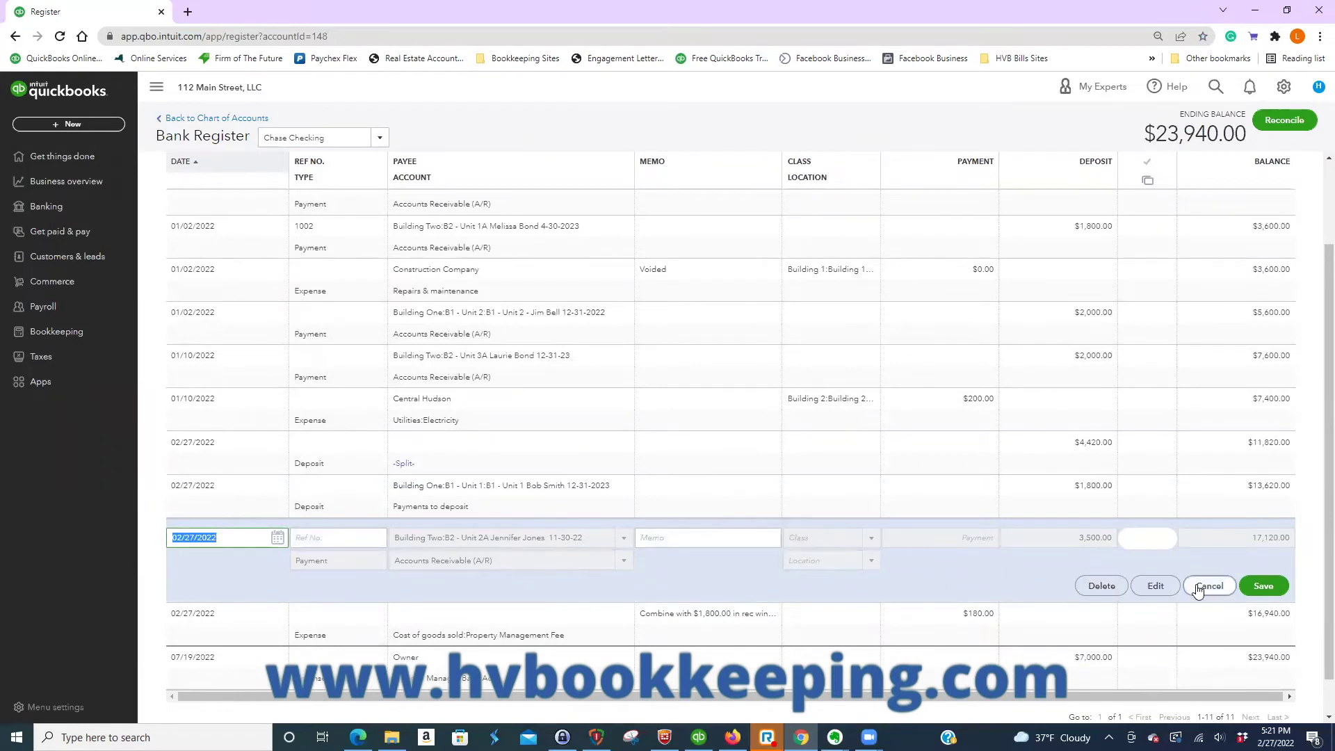
pyautogui.scroll(-1, 958, 495)
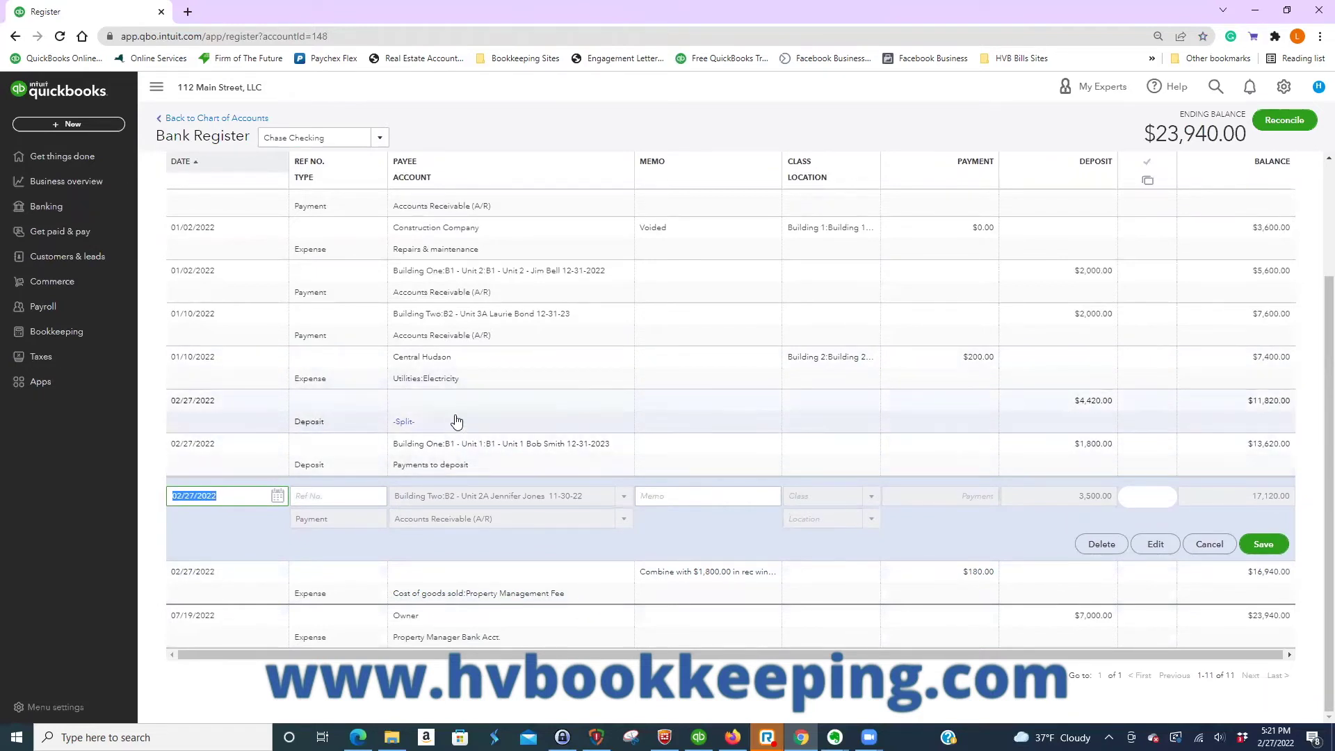
pyautogui.moveTo(439, 424)
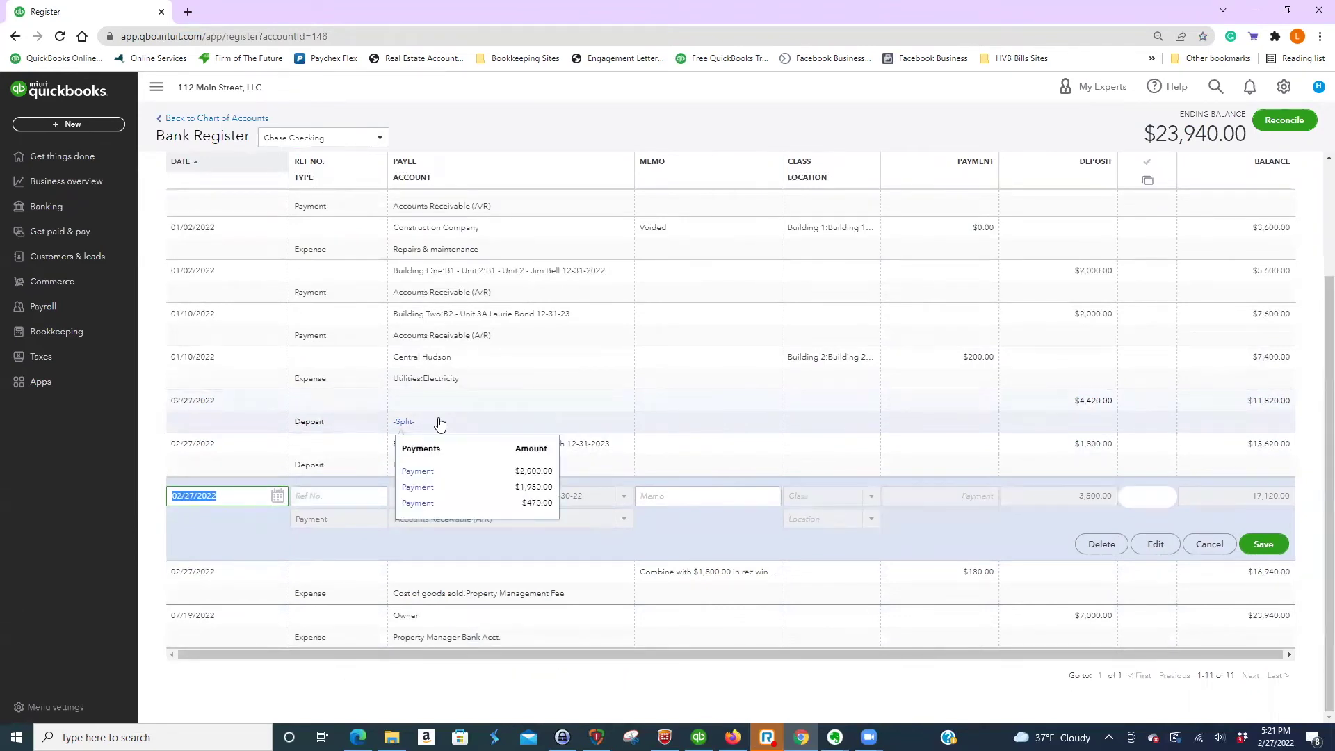
pyautogui.scroll(3, 408, 383)
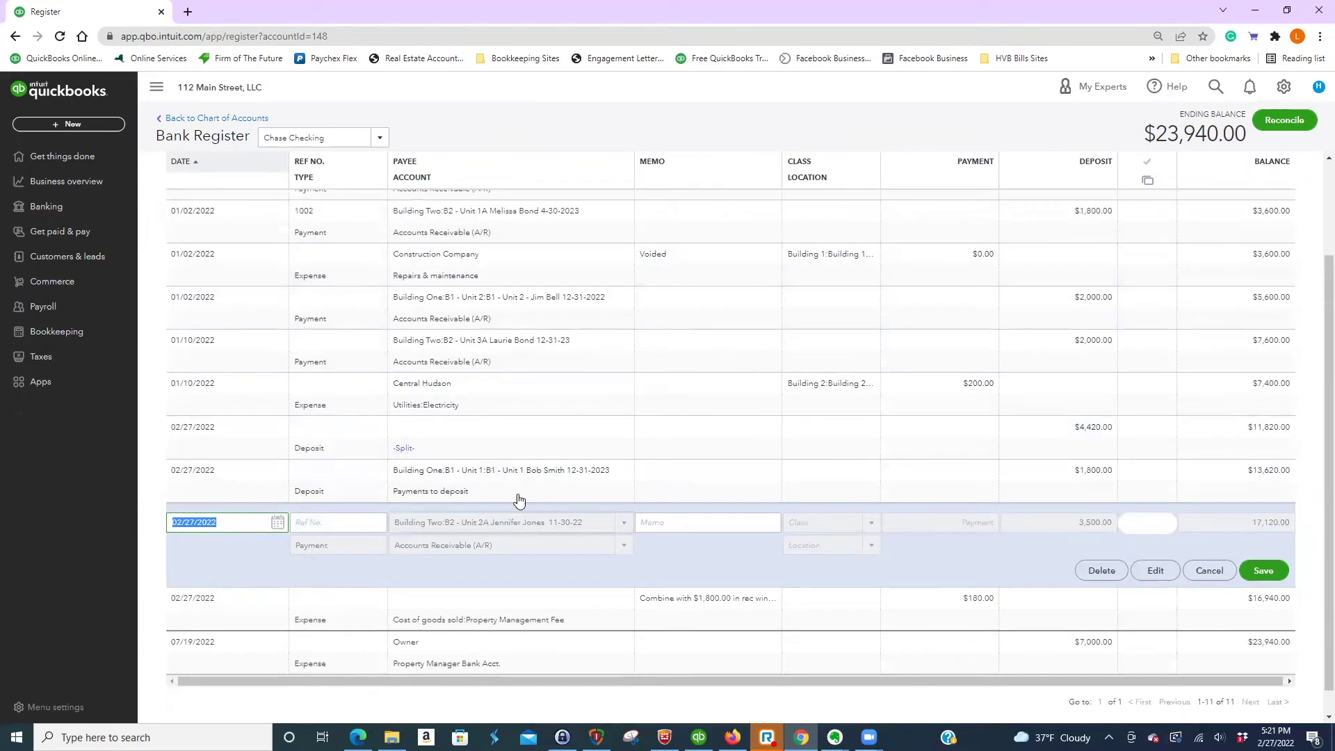
pyautogui.click(228, 268)
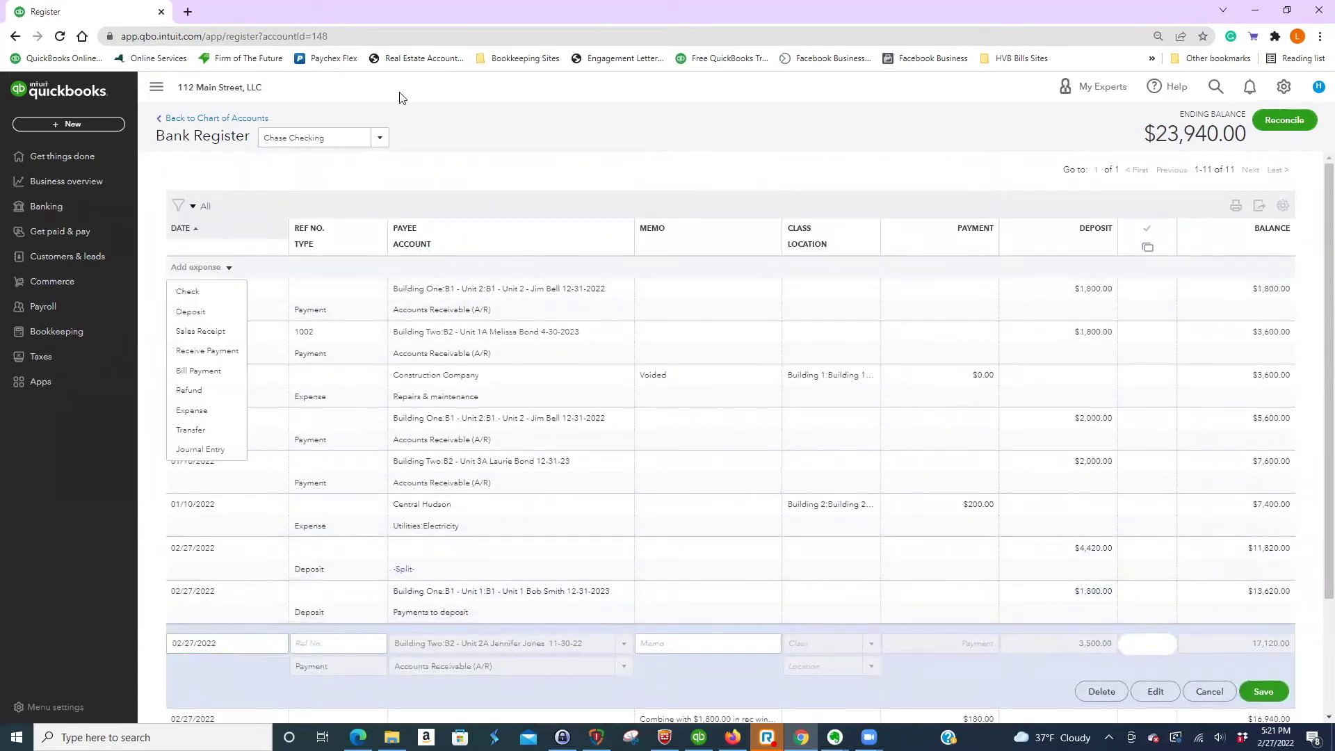
# - Save the open row as a Deposit and confirm the register now ends at $25,740.00
pyautogui.press('Down')
pyautogui.press('Return')
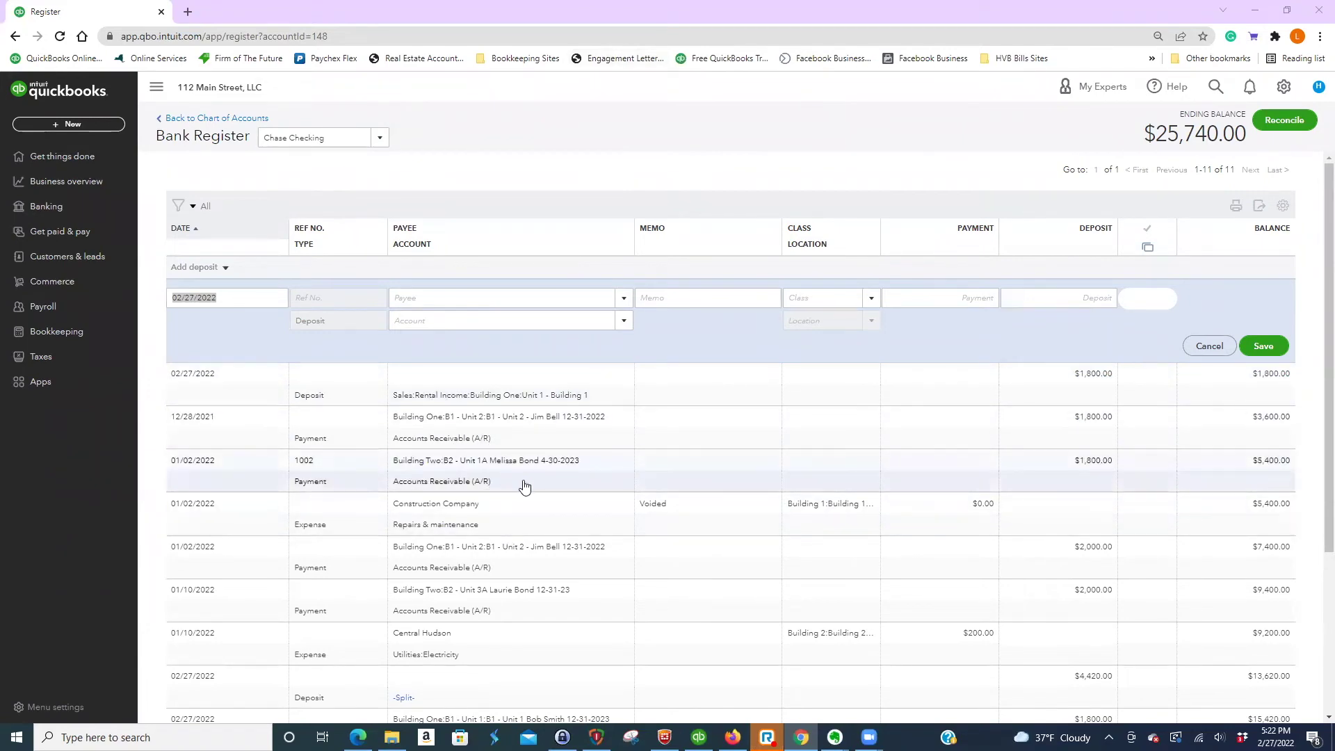
pyautogui.scroll(-2, 556, 491)
pyautogui.scroll(-2, 564, 494)
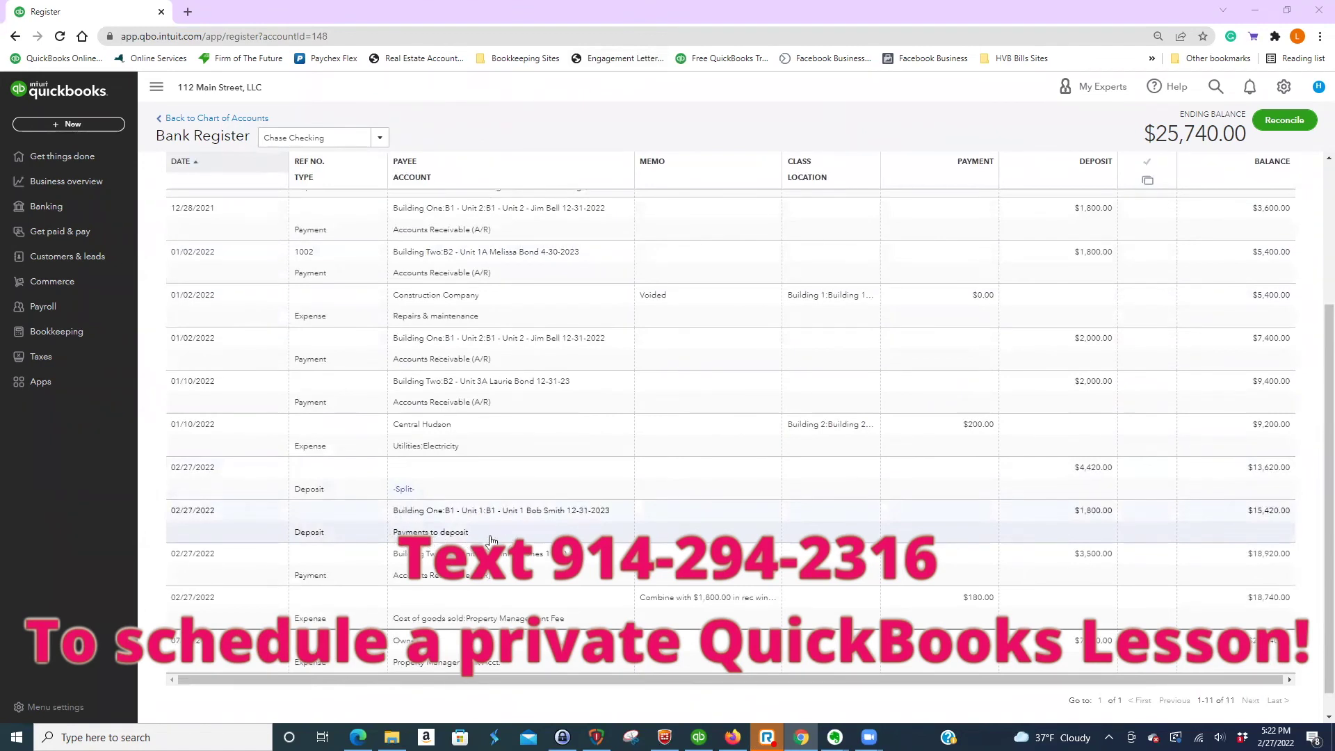
pyautogui.scroll(-1, 492, 542)
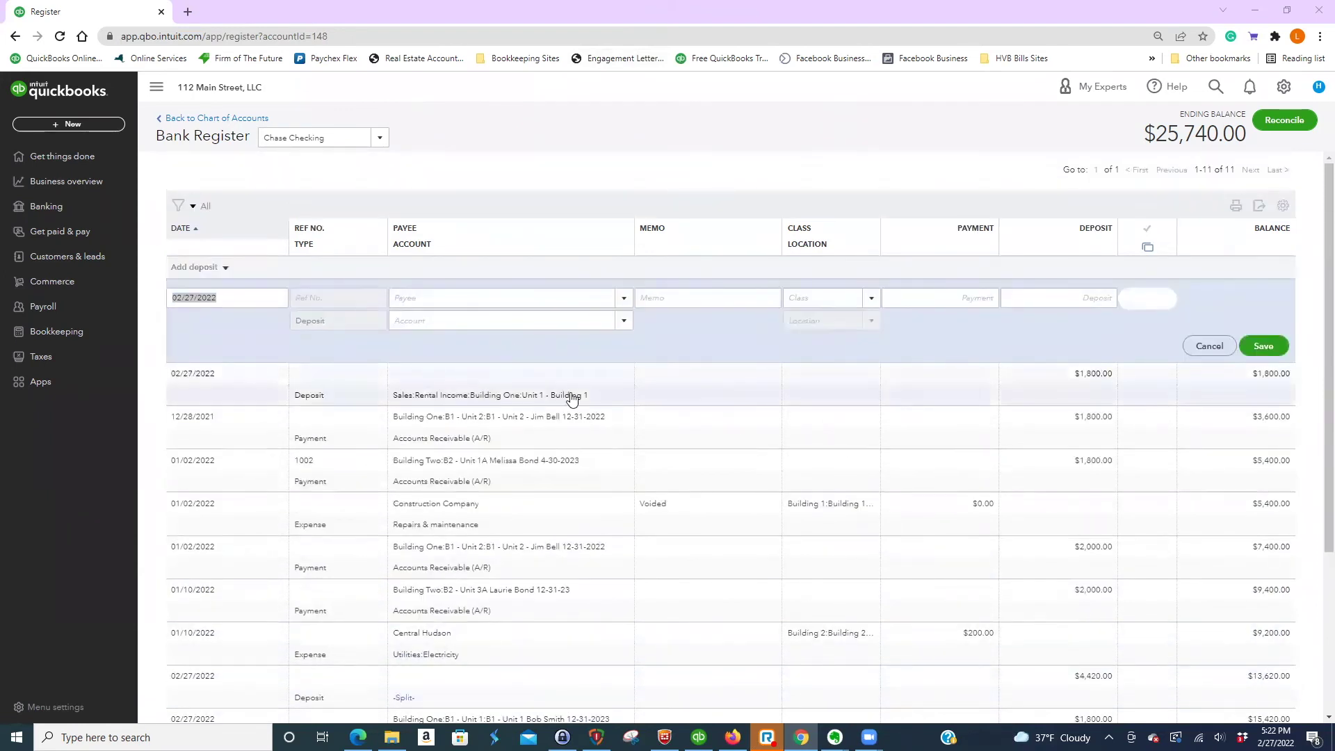
# - Check the $1,800.00 Sales:Rental Income deposit's account, then delete that deposit and confirm
pyautogui.click(616, 394)
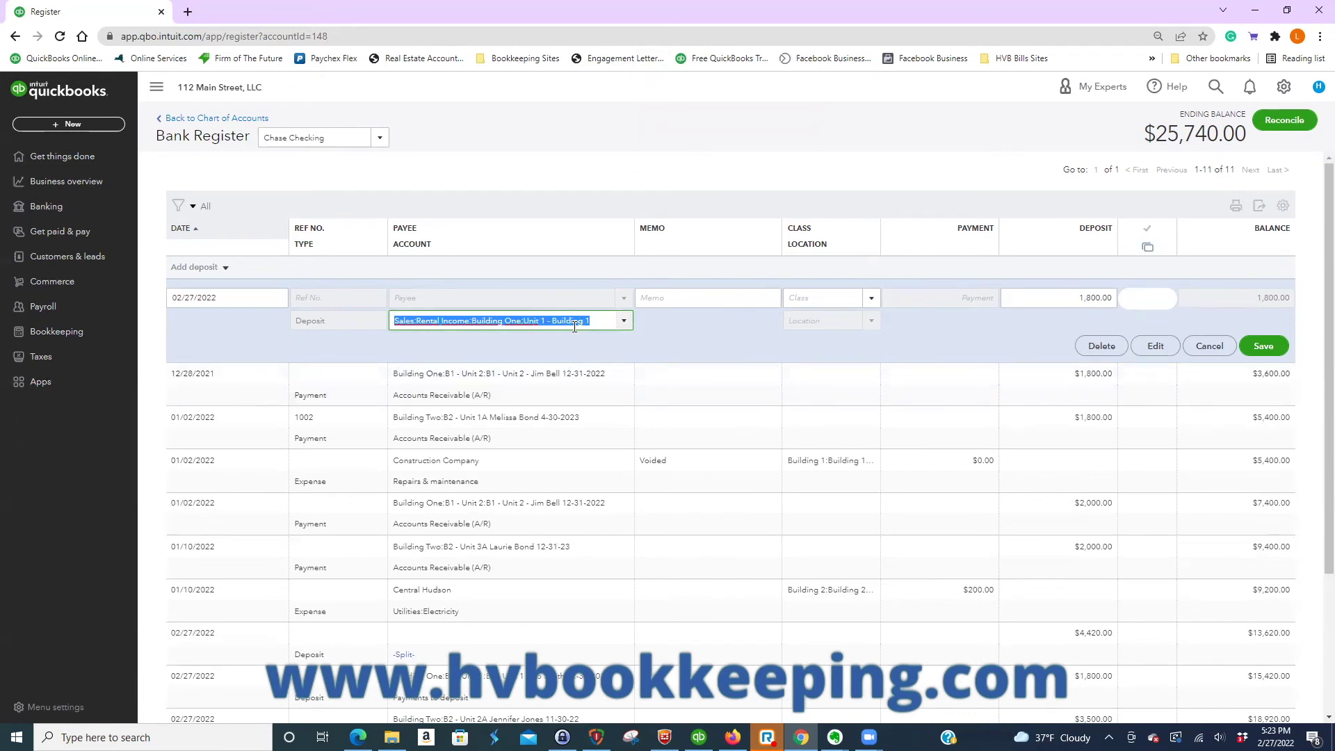
pyautogui.click(623, 321)
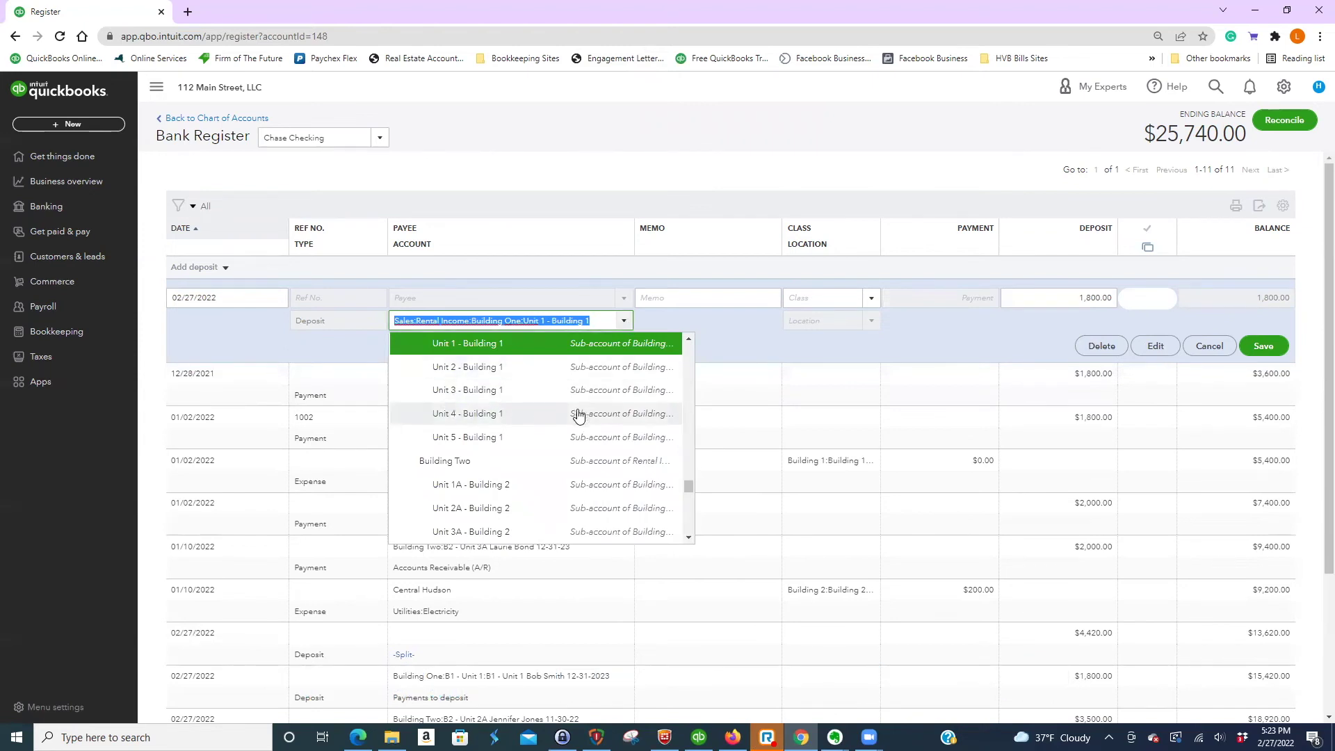
pyautogui.click(592, 133)
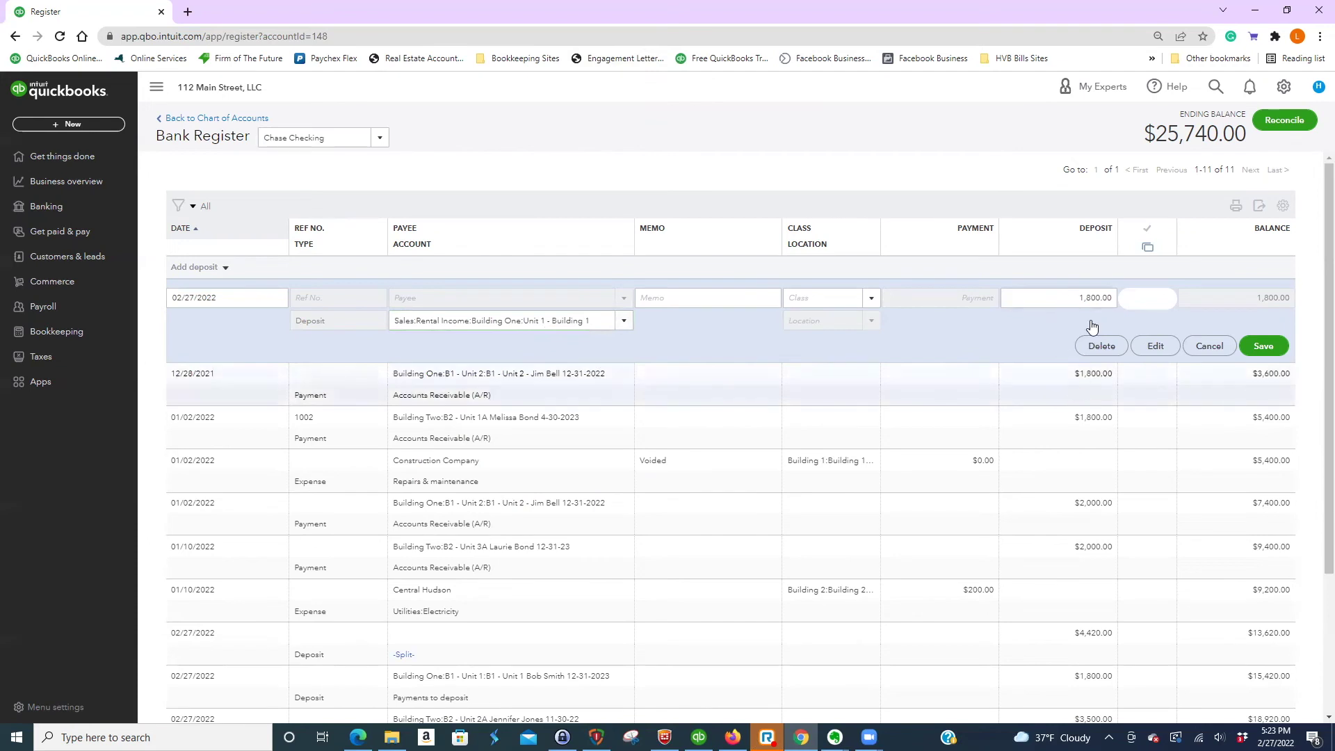
pyautogui.click(1087, 393)
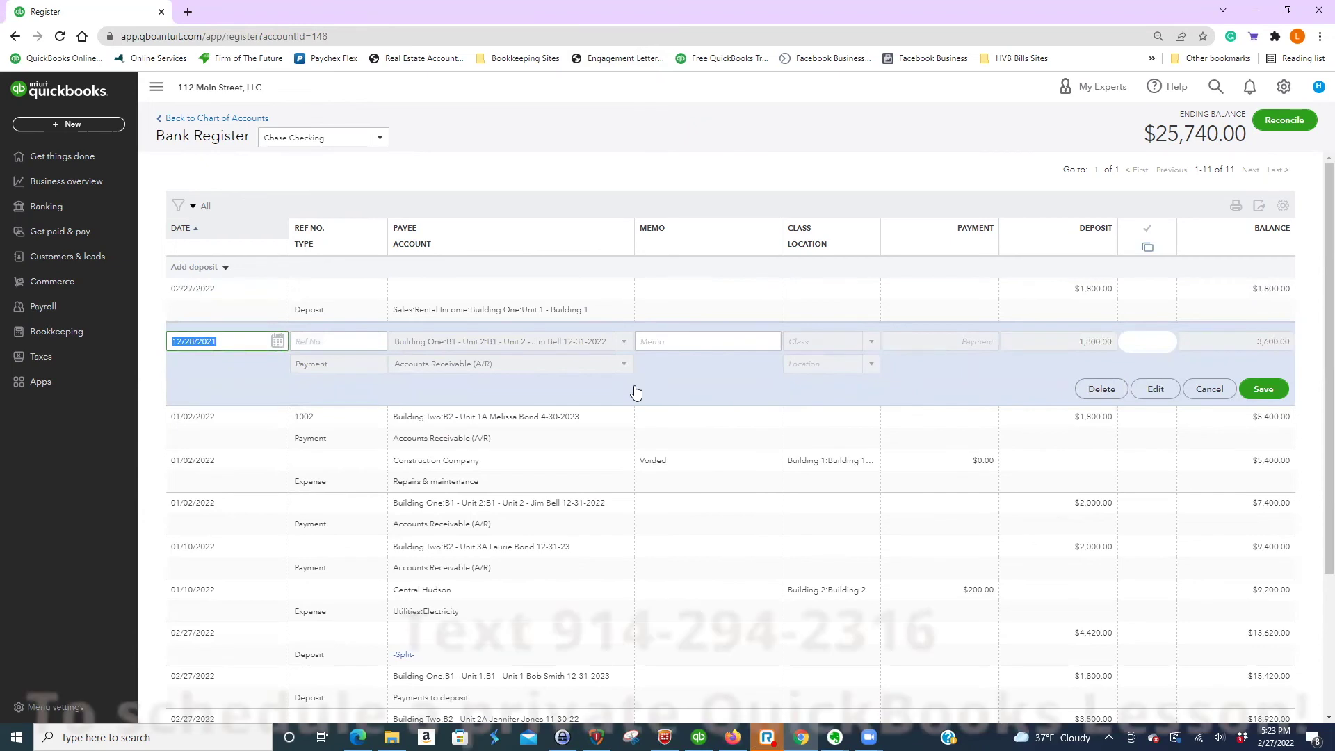
pyautogui.click(609, 317)
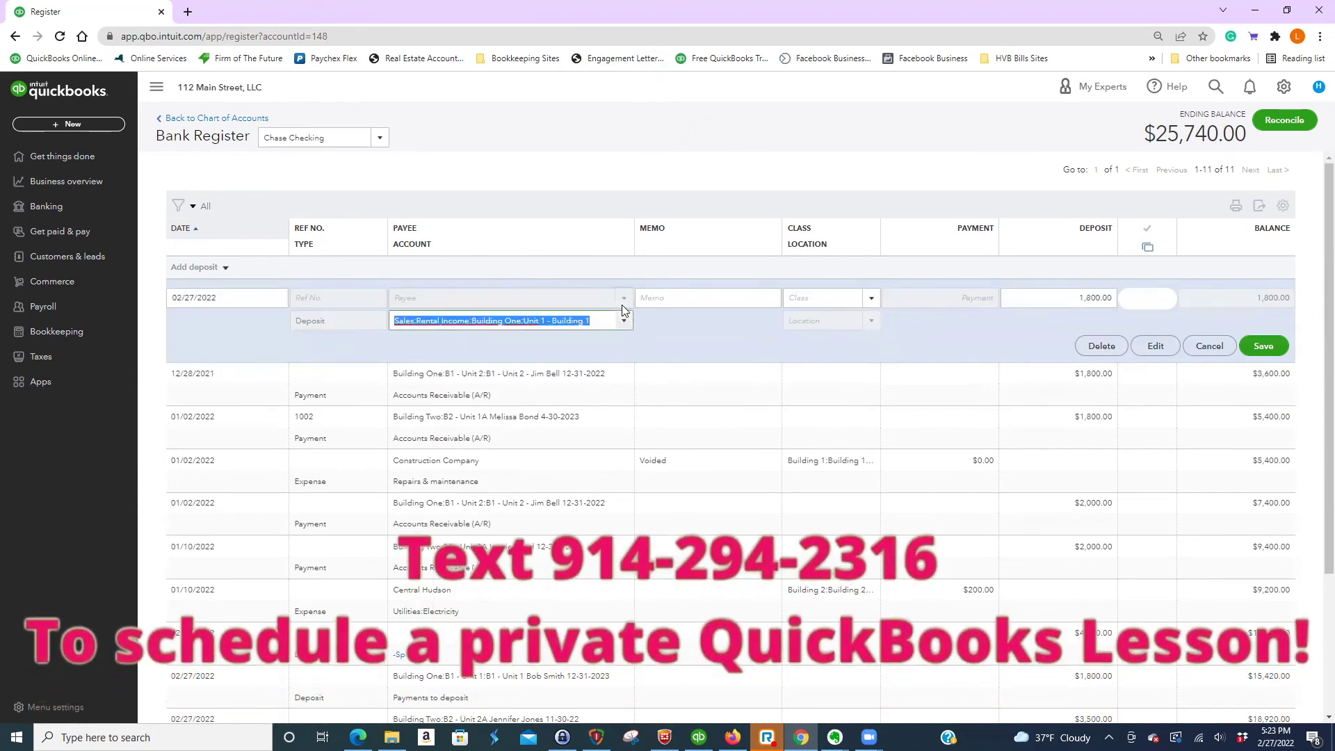
pyautogui.click(1101, 348)
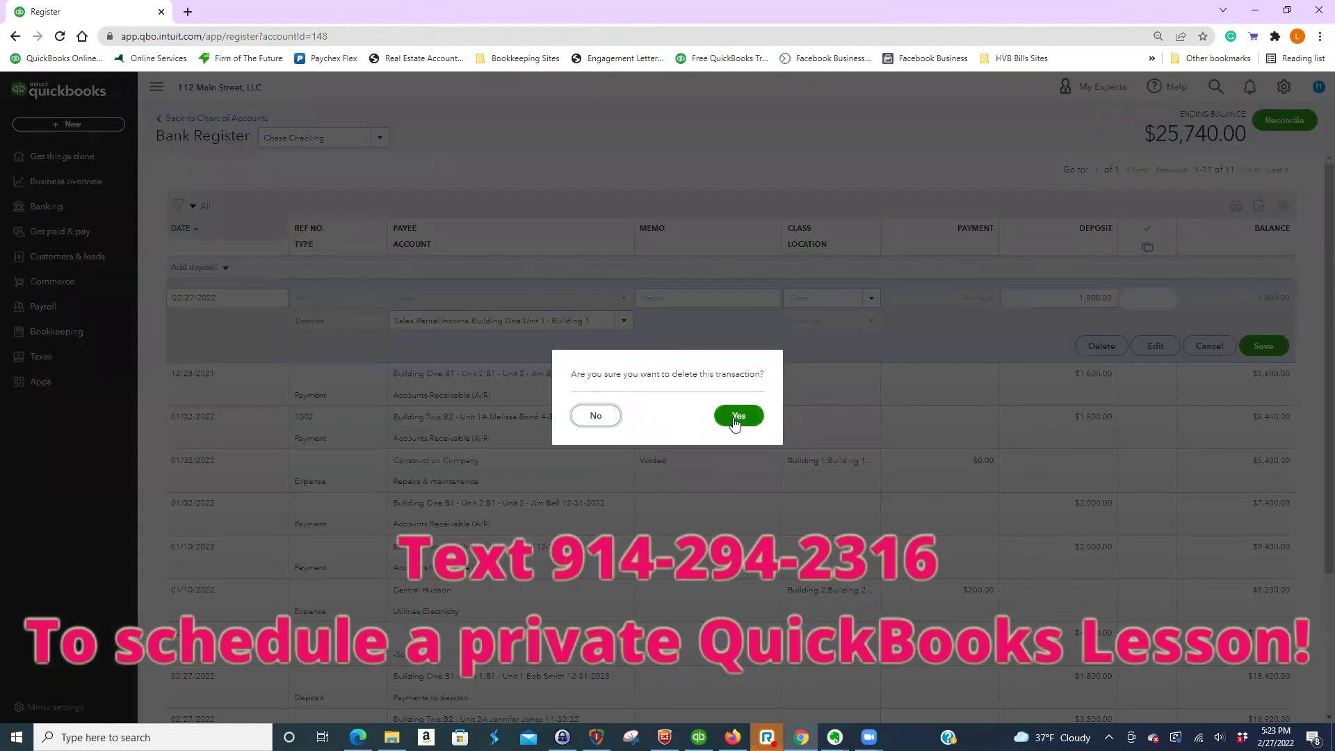
pyautogui.click(736, 417)
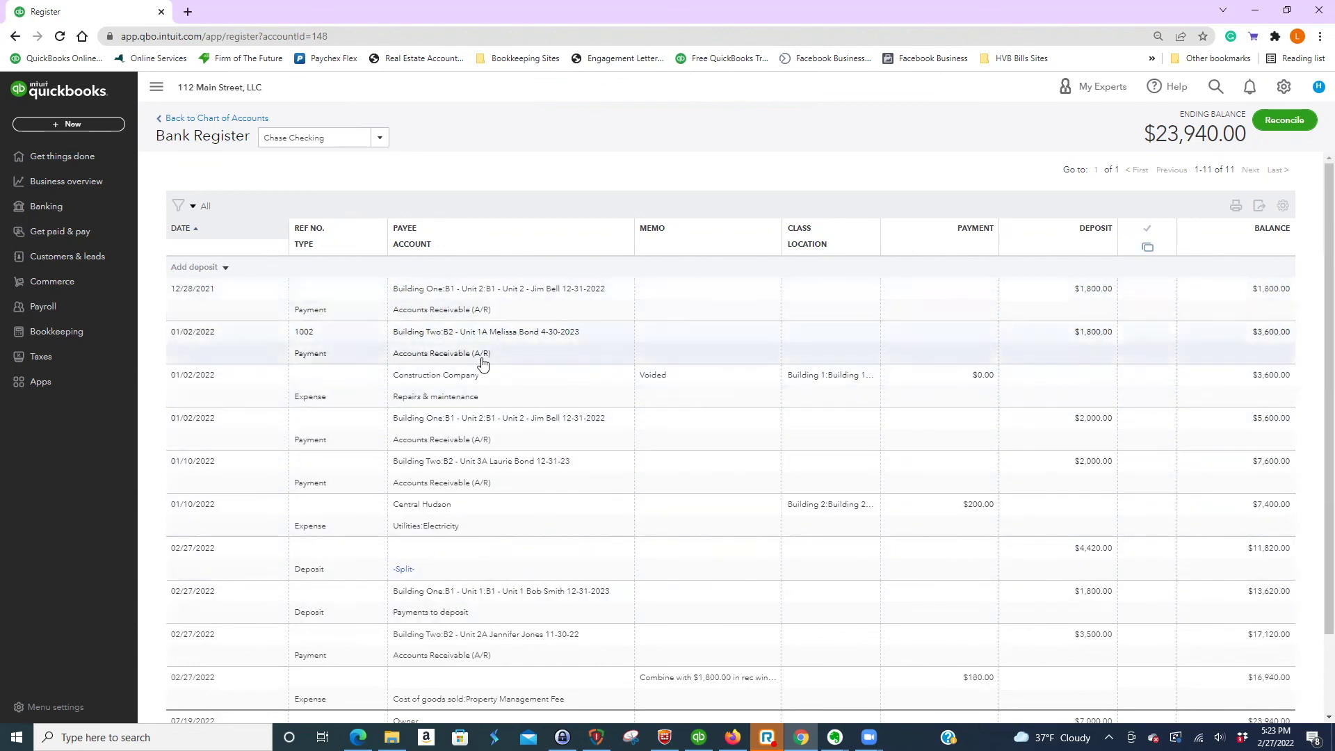
pyautogui.scroll(-3, 628, 591)
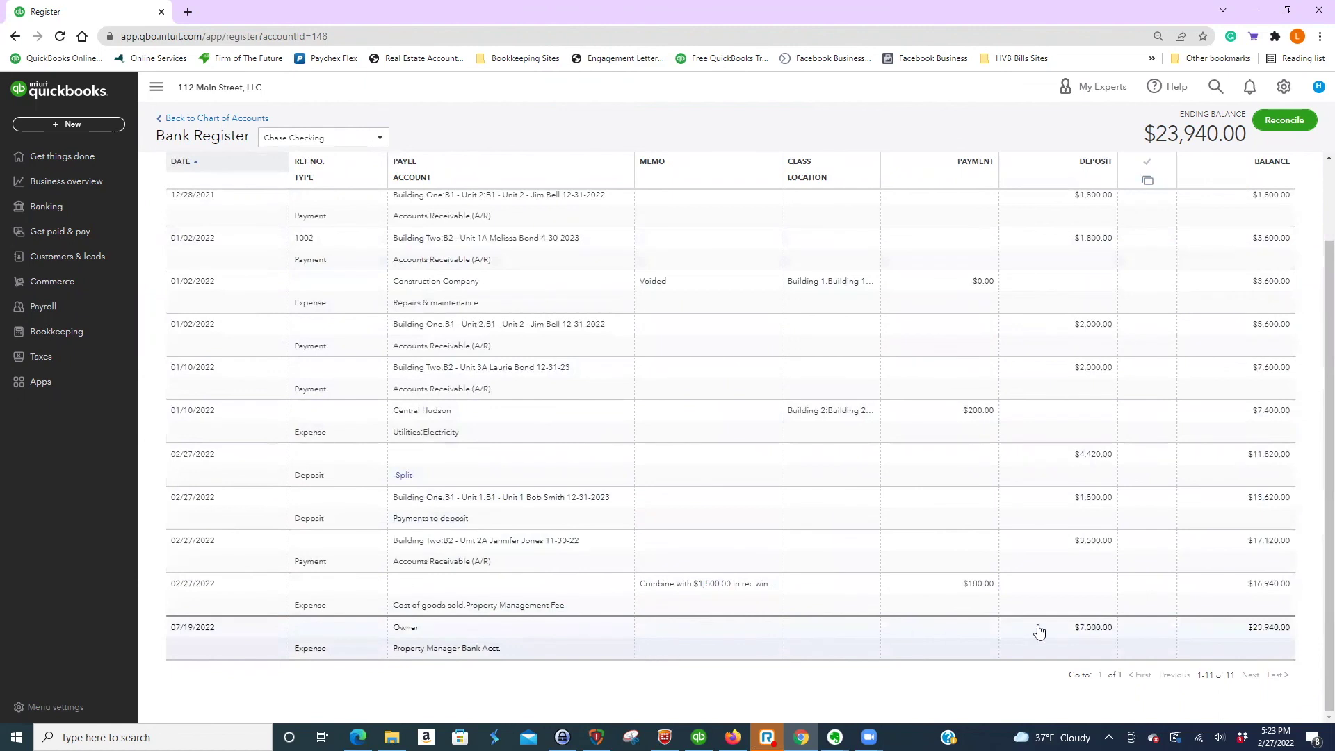
pyautogui.scroll(3, 855, 584)
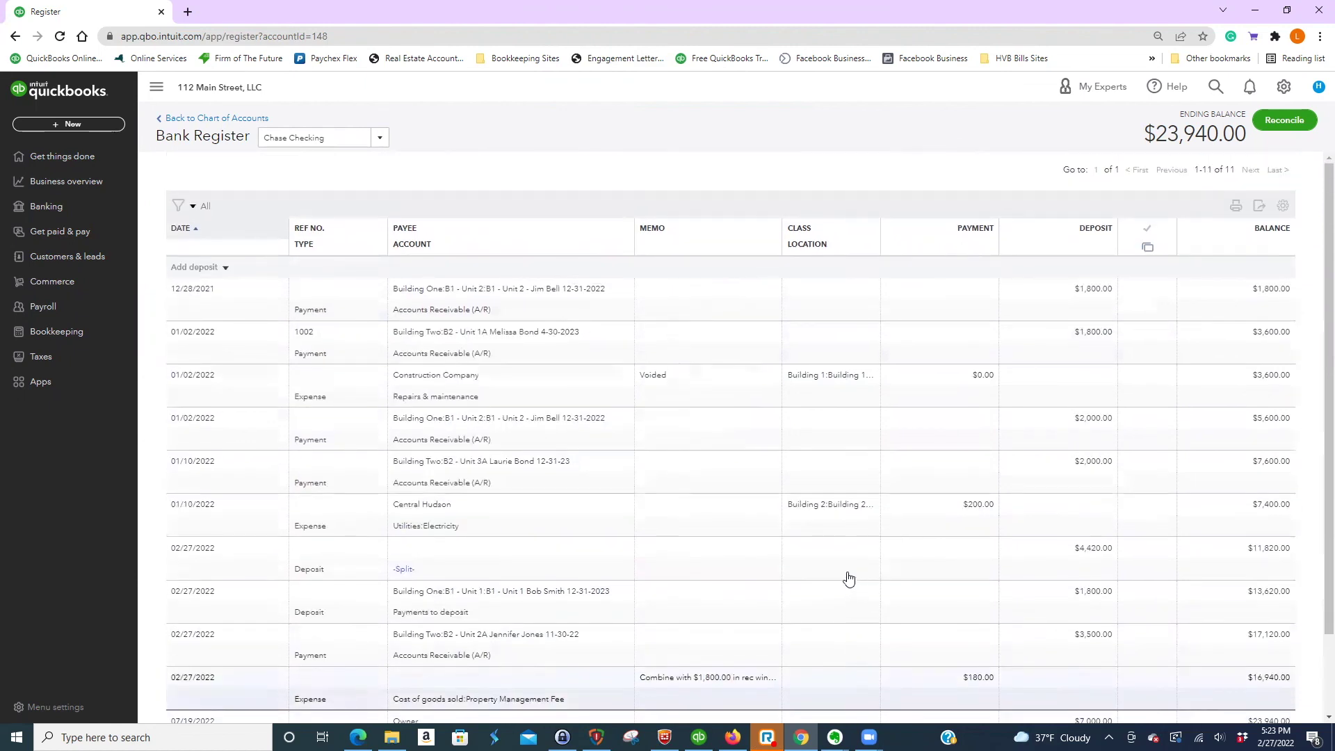